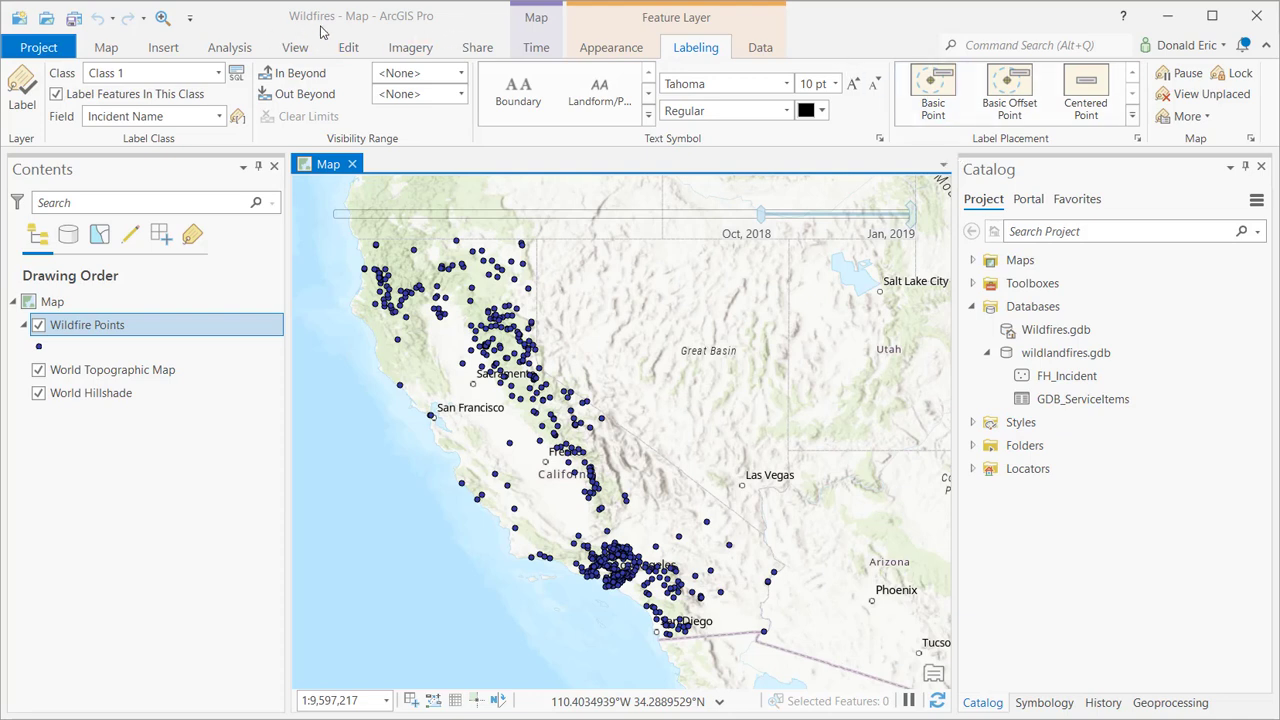
Step: Expand the Maps folder in the Catalog to list the project's existing Map
click(973, 261)
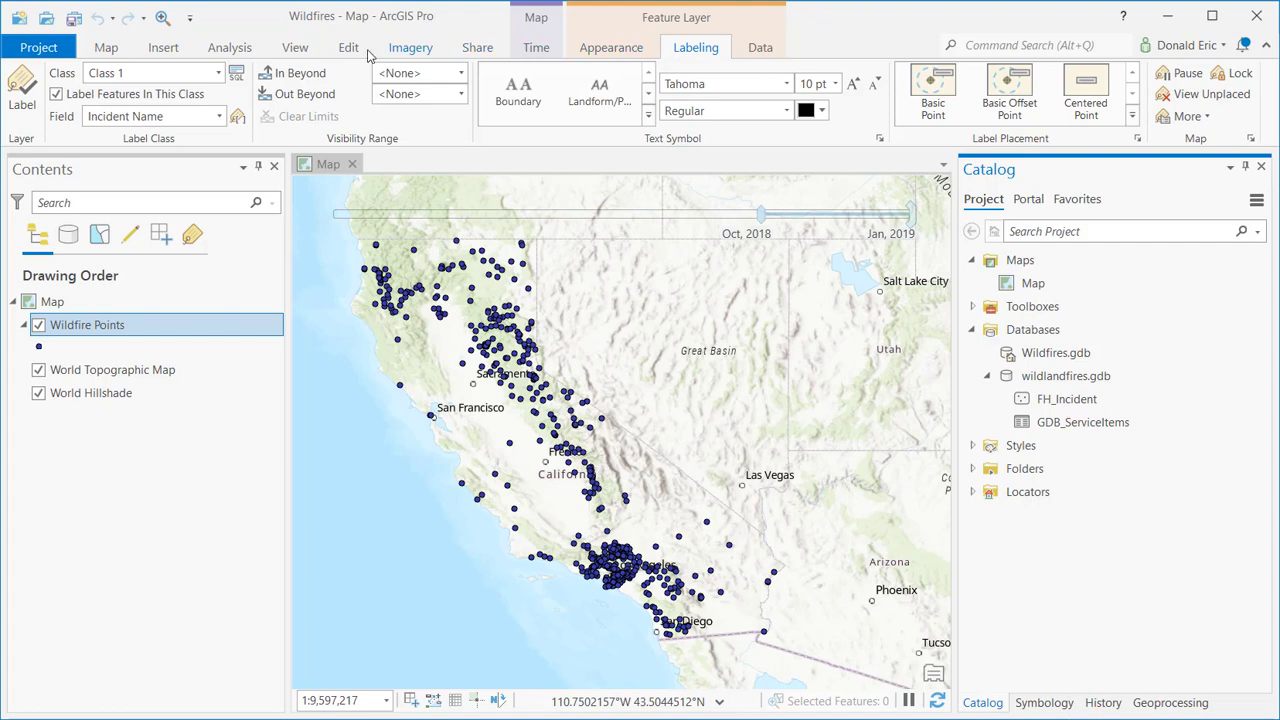
Step: Create a new blank map, Map1, from the Catalog's Maps folder
click(176, 52)
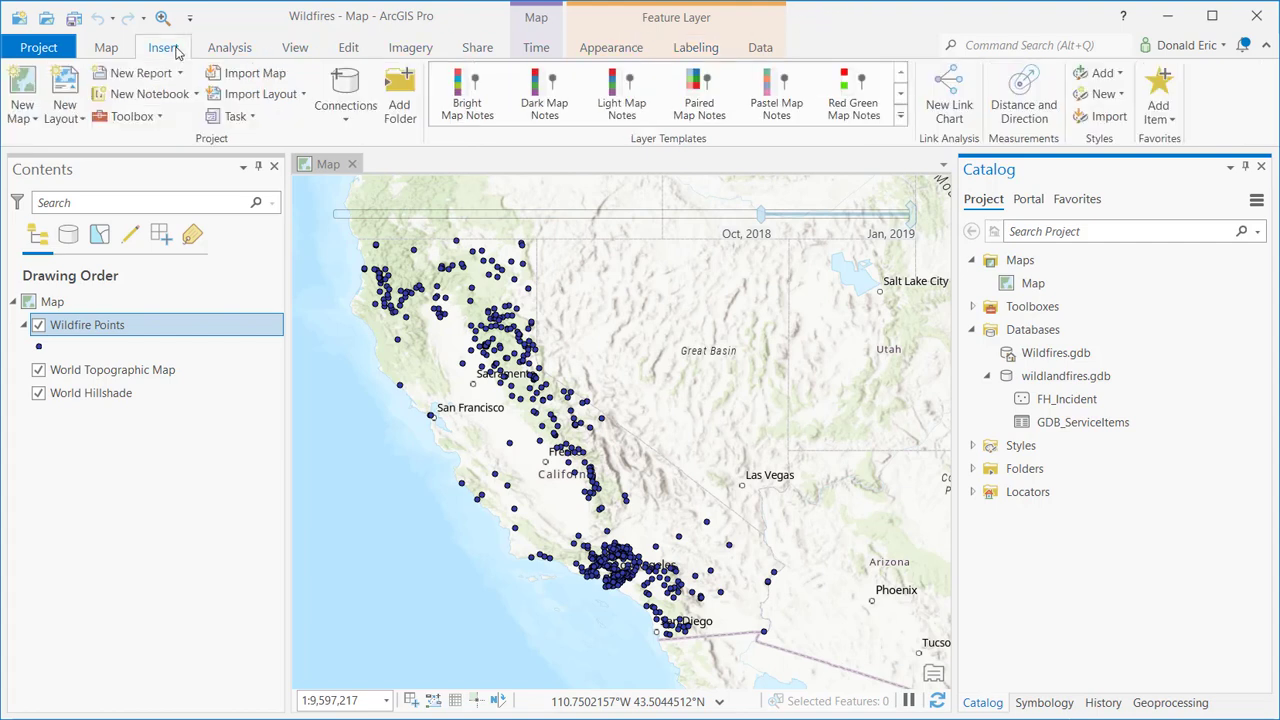
click(34, 120)
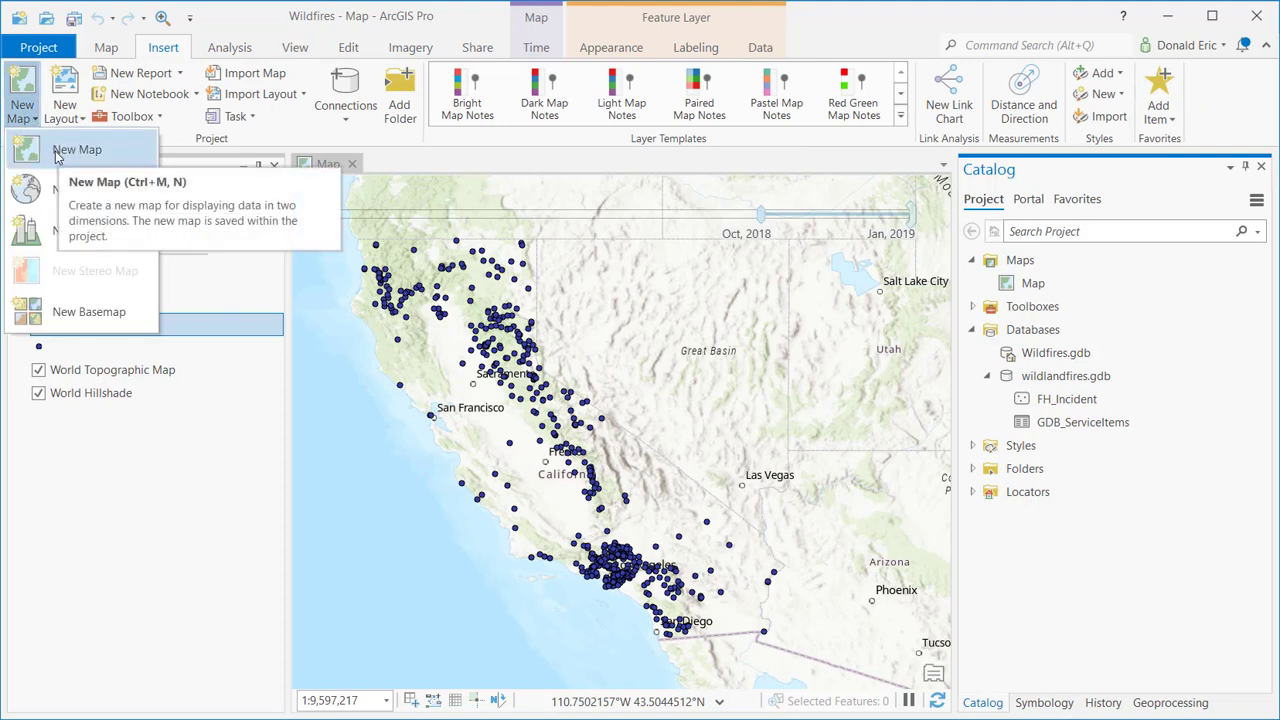
click(897, 30)
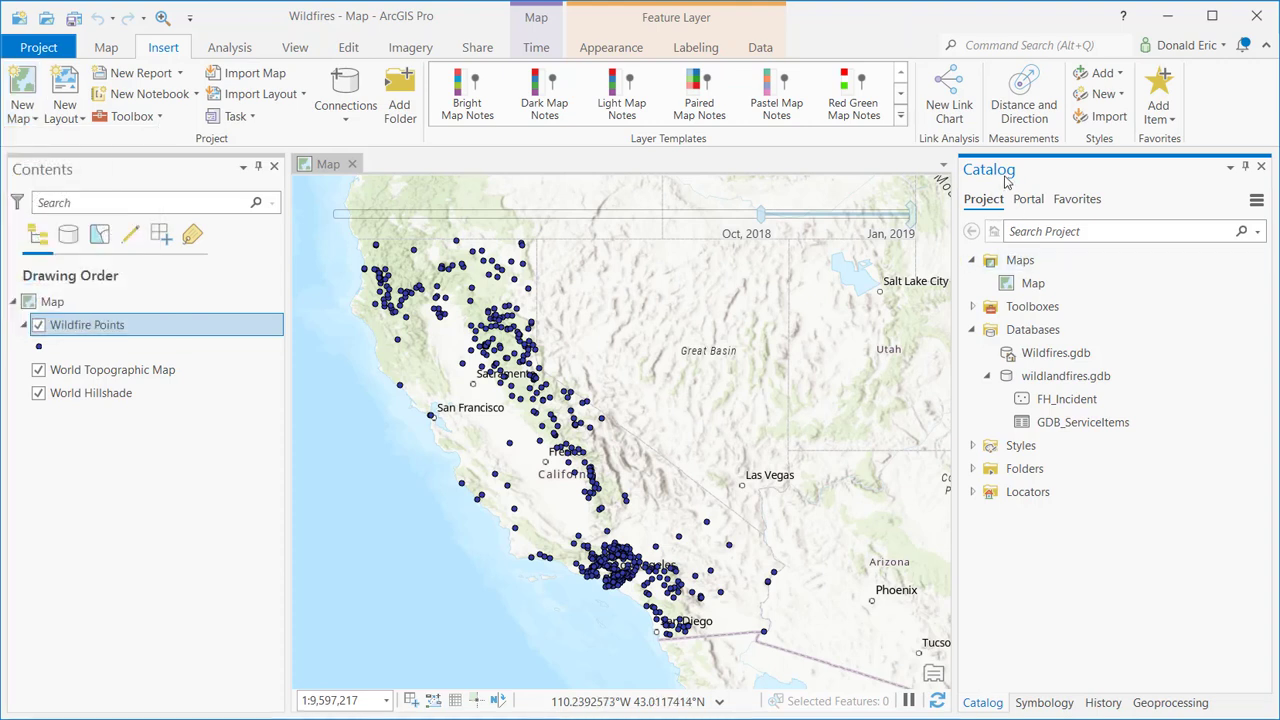
right_click(1031, 268)
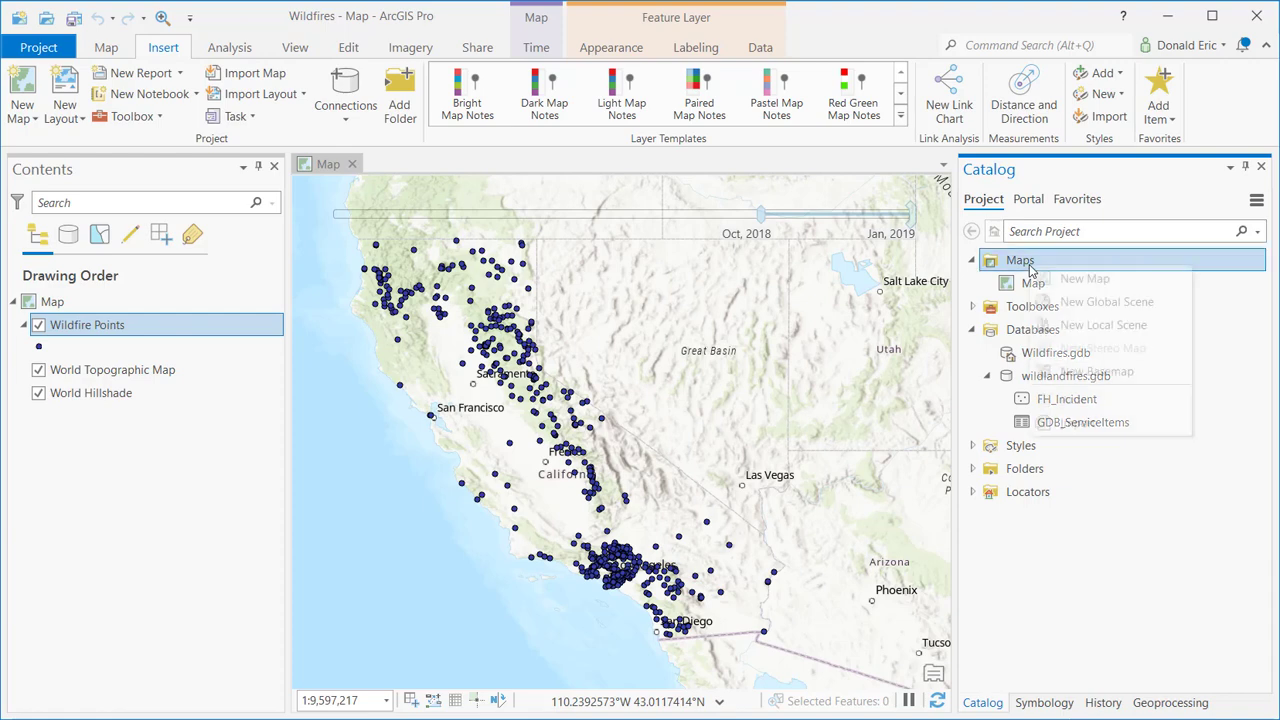
click(1076, 282)
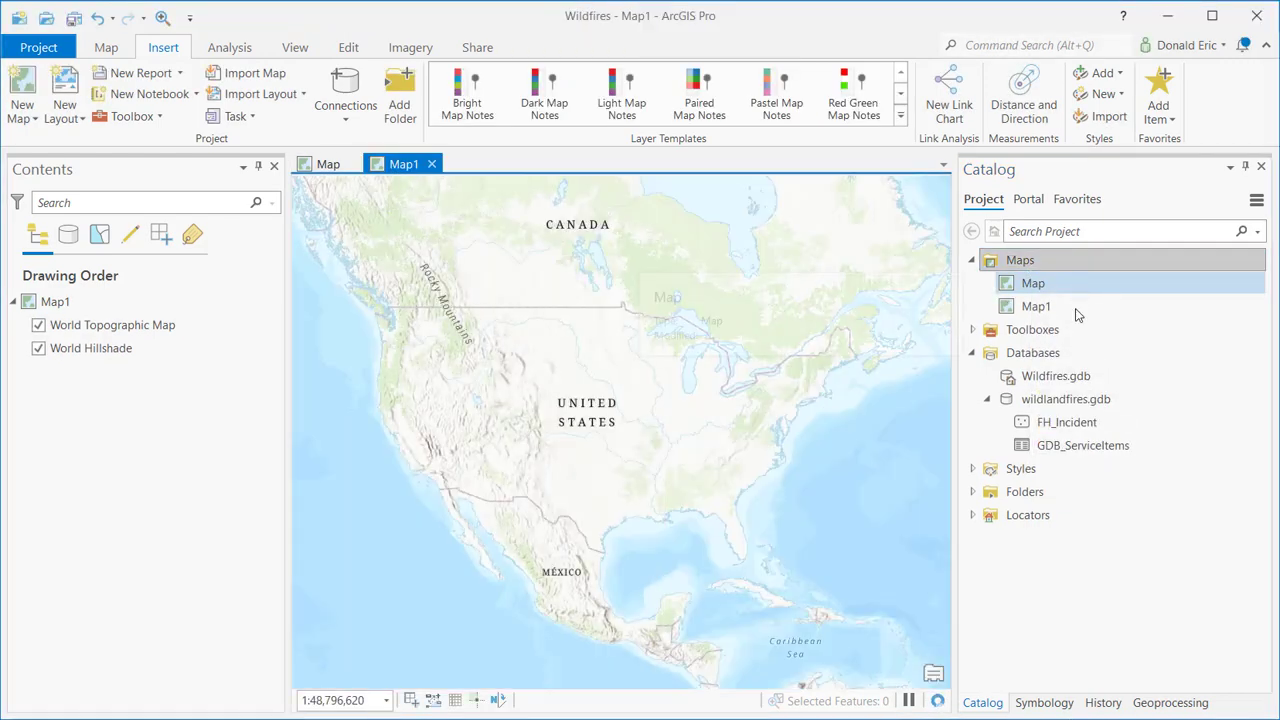
Step: Rename Map1 to 'Wildfire Map'
mouse_move(1036, 311)
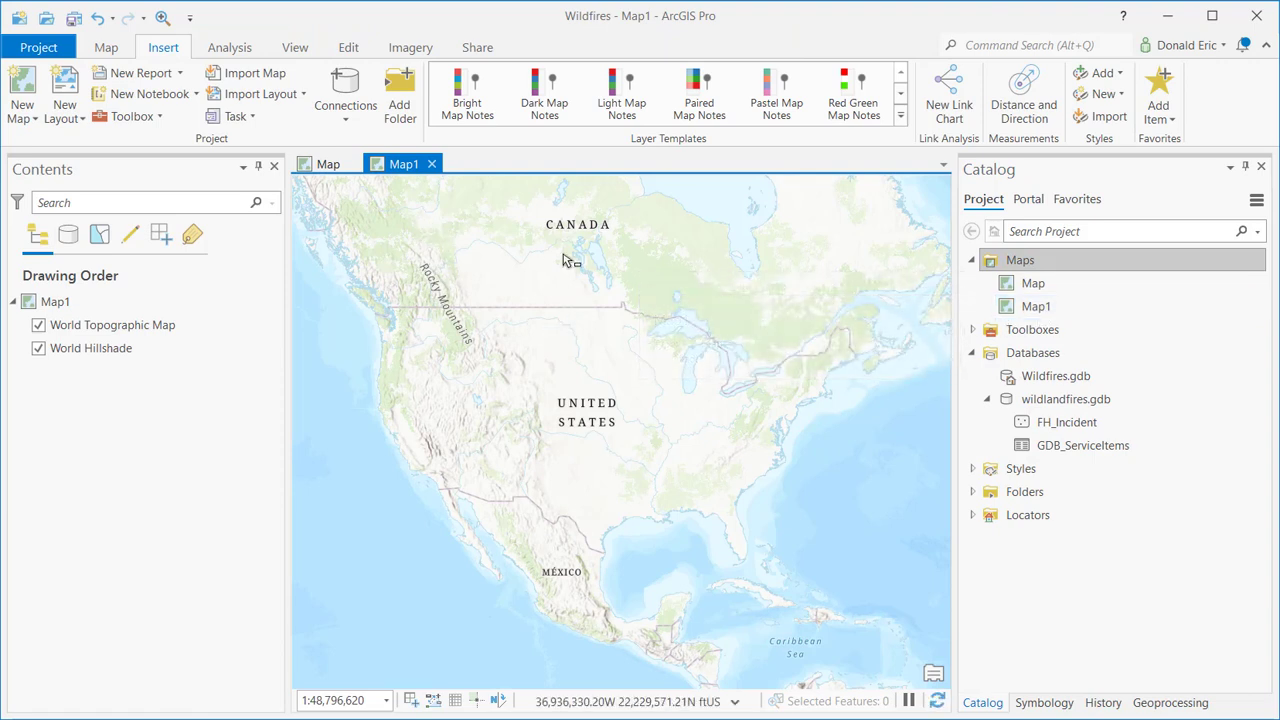
click(139, 340)
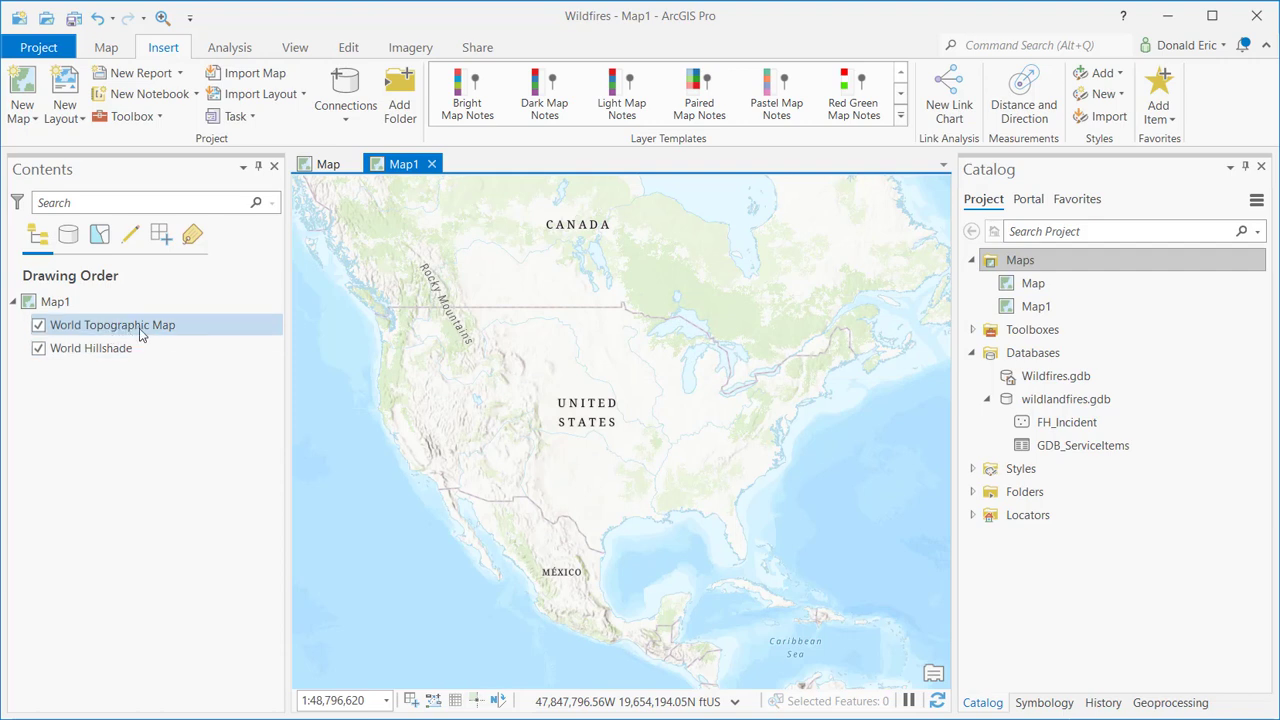
right_click(1046, 312)
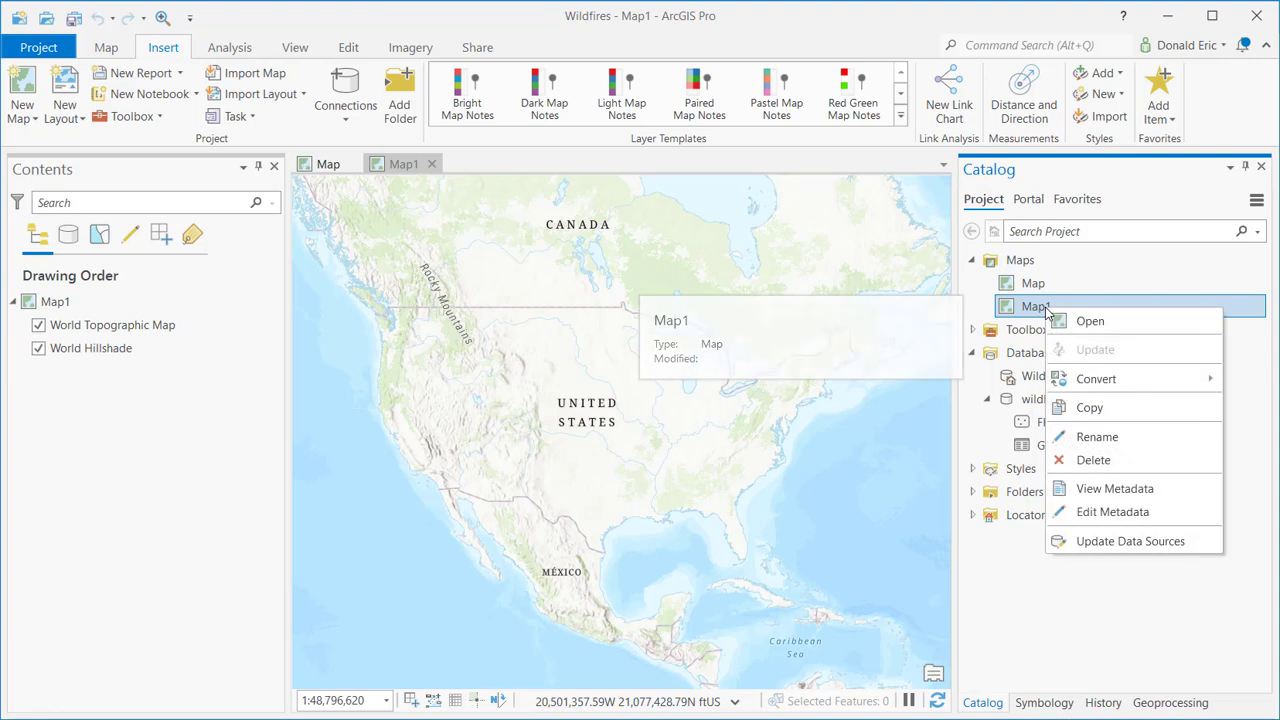
click(1110, 437)
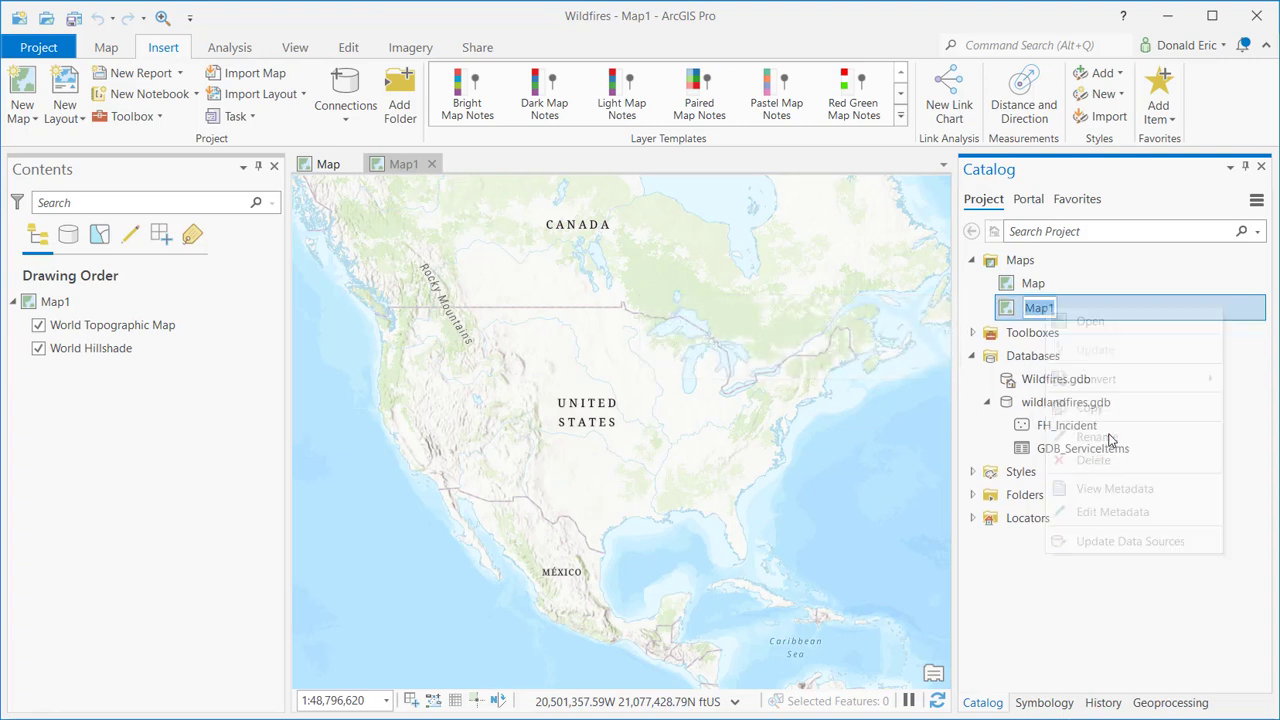
text(Wildf)
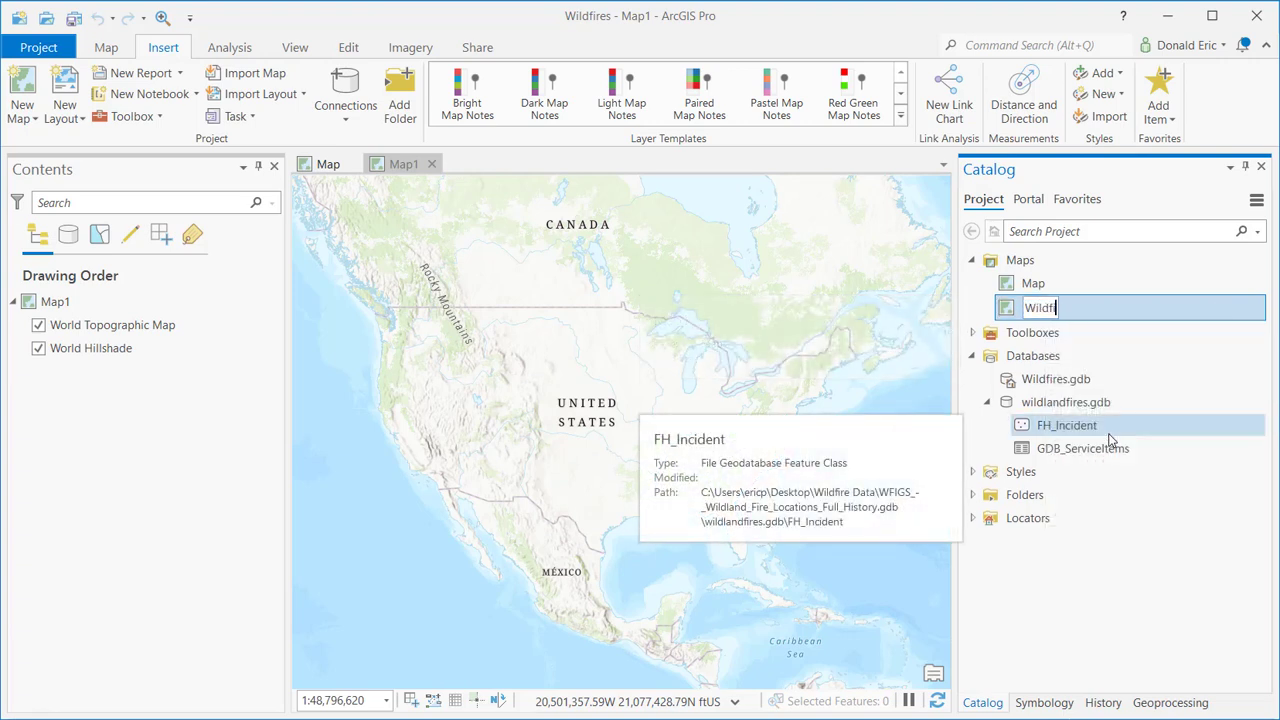
text(ire Map)
key(Return)
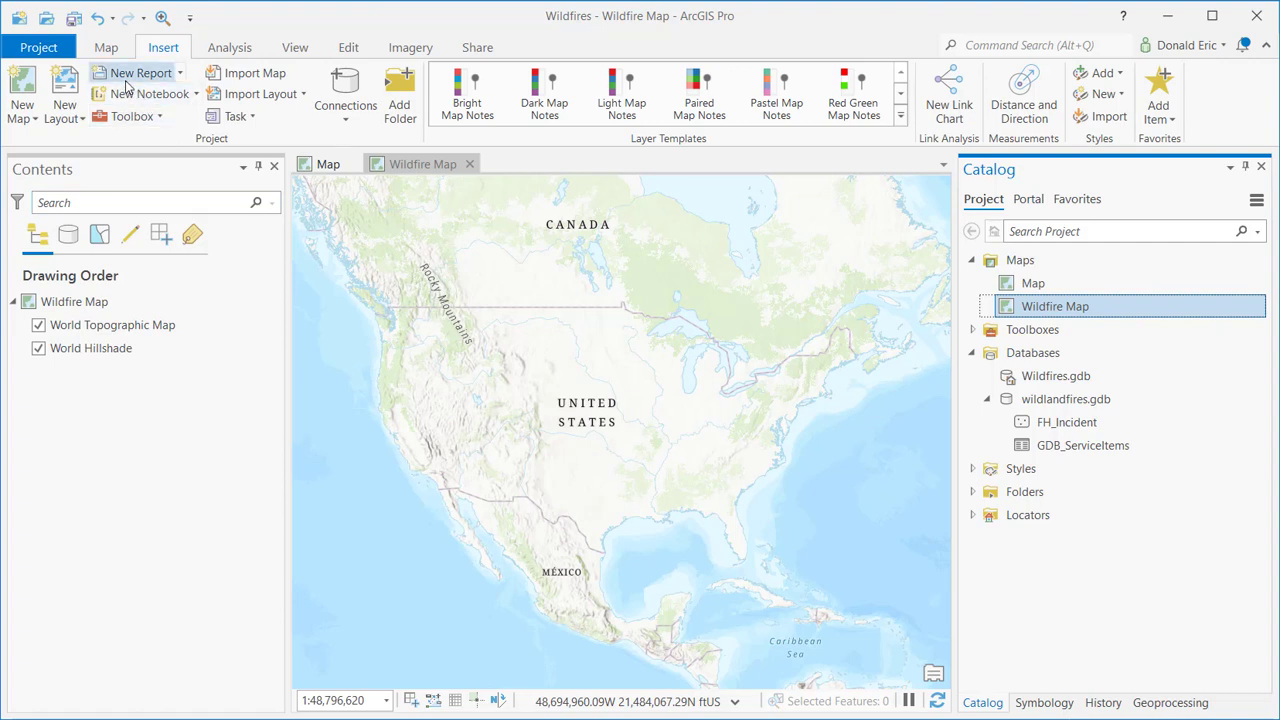
Step: Add the FH_Incident feature class from Databases > wildlandfires.gdb to the map
click(107, 48)
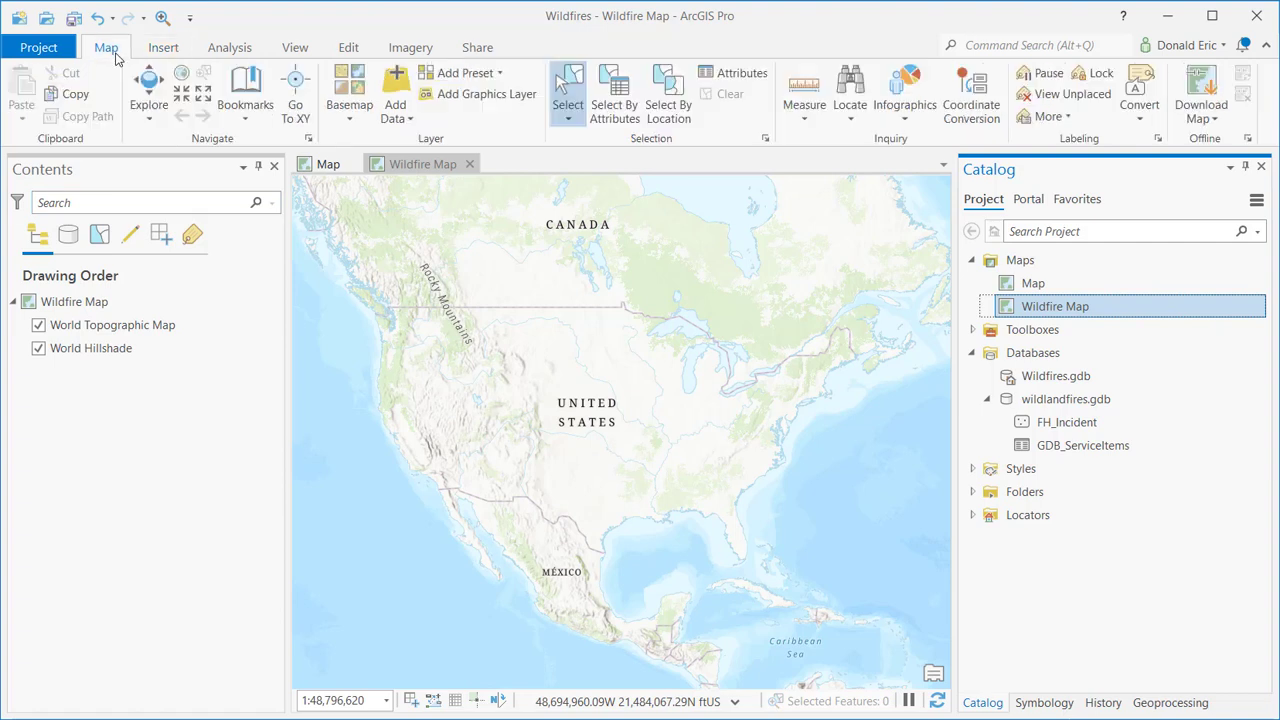
click(396, 84)
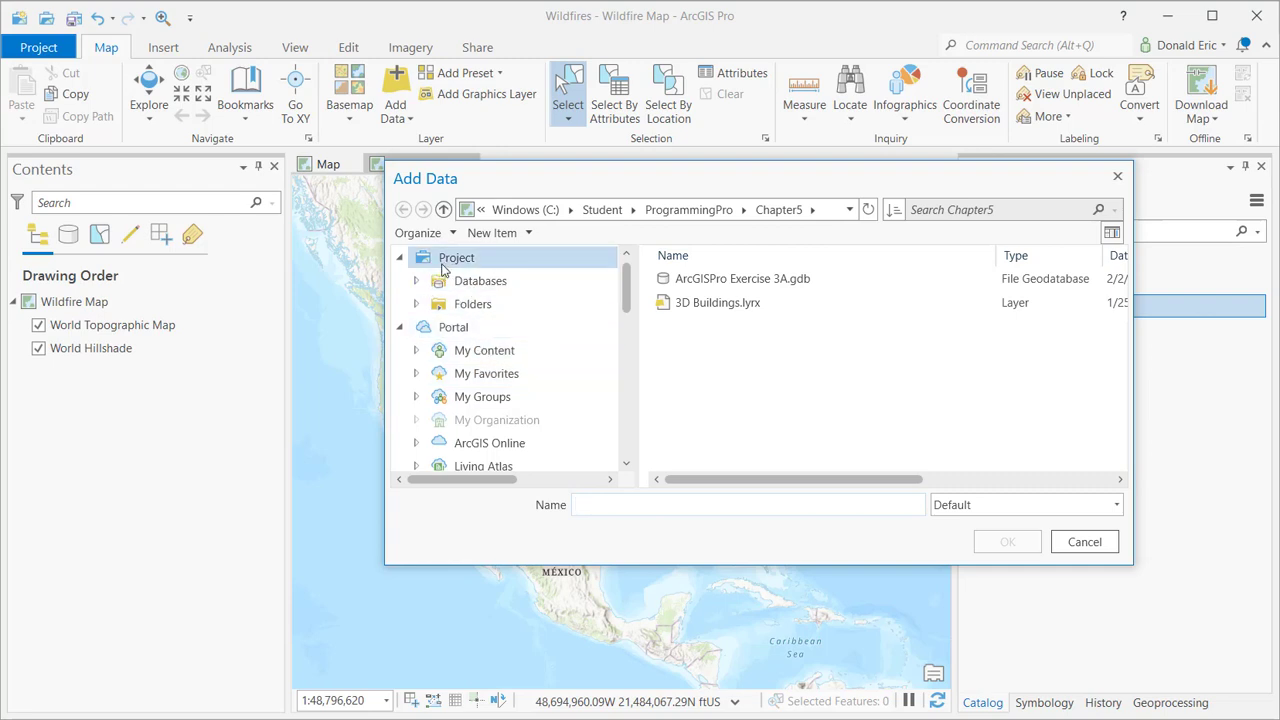
click(416, 281)
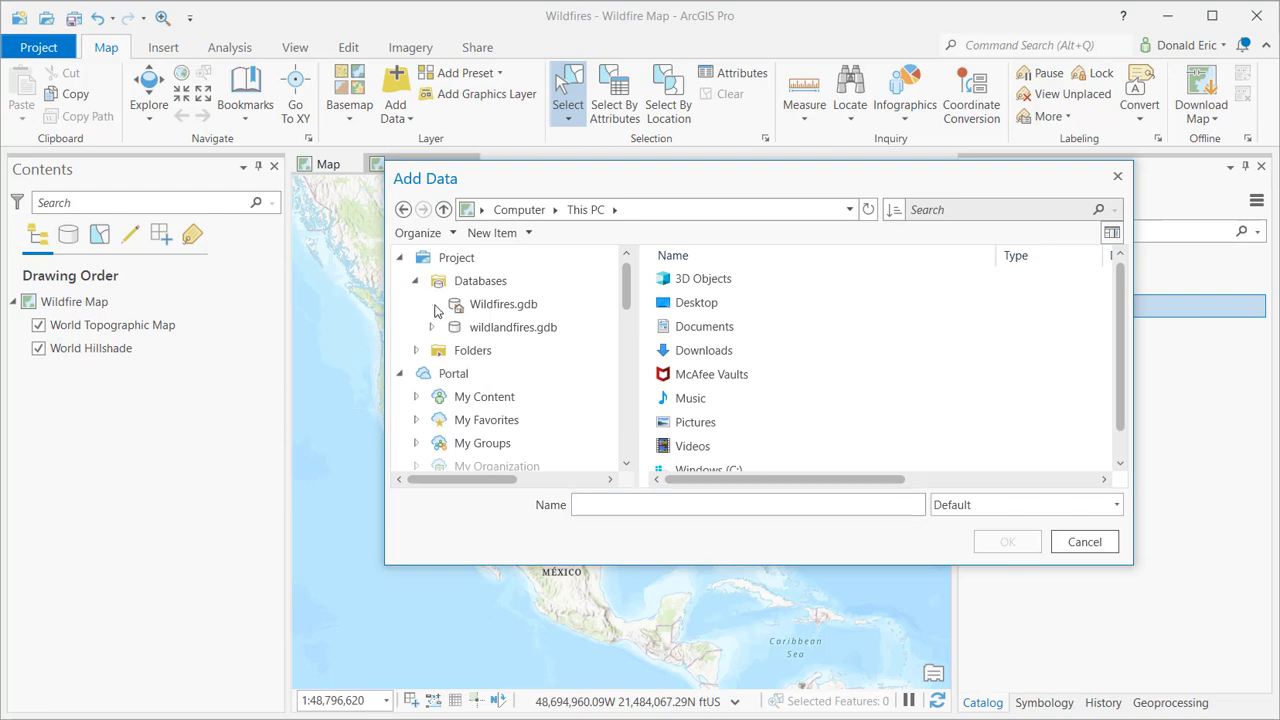
click(505, 305)
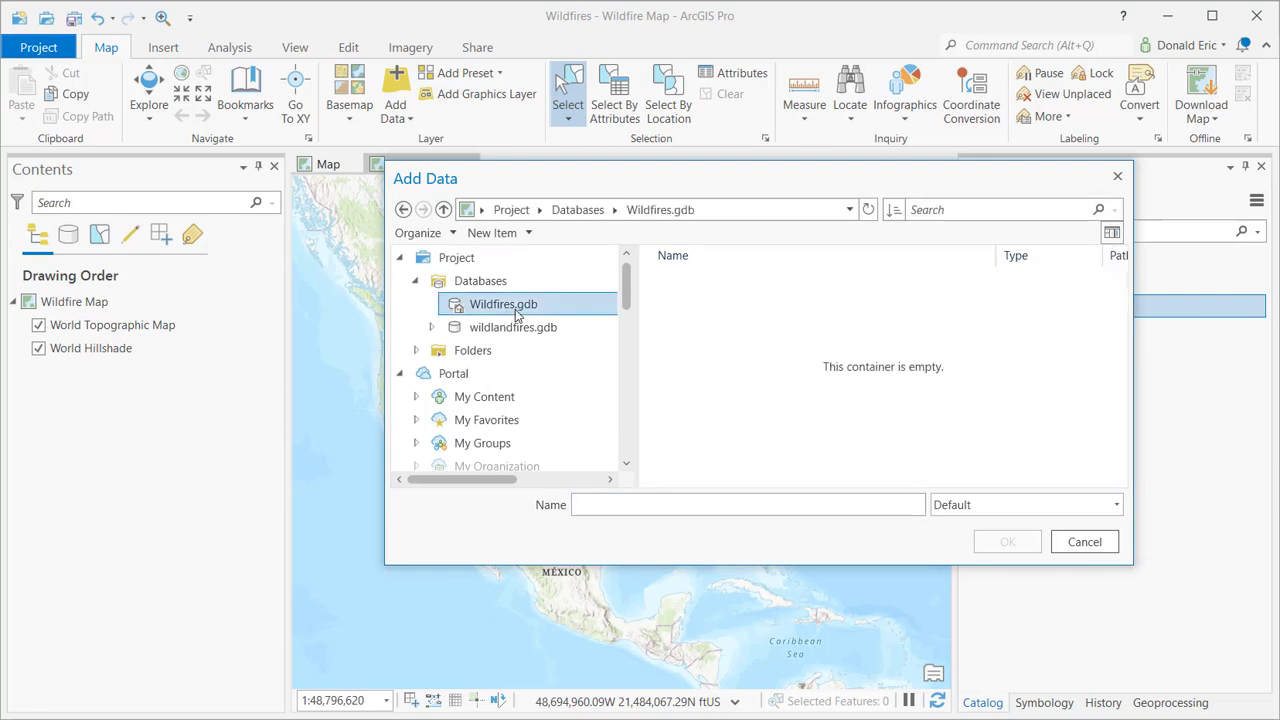
click(517, 330)
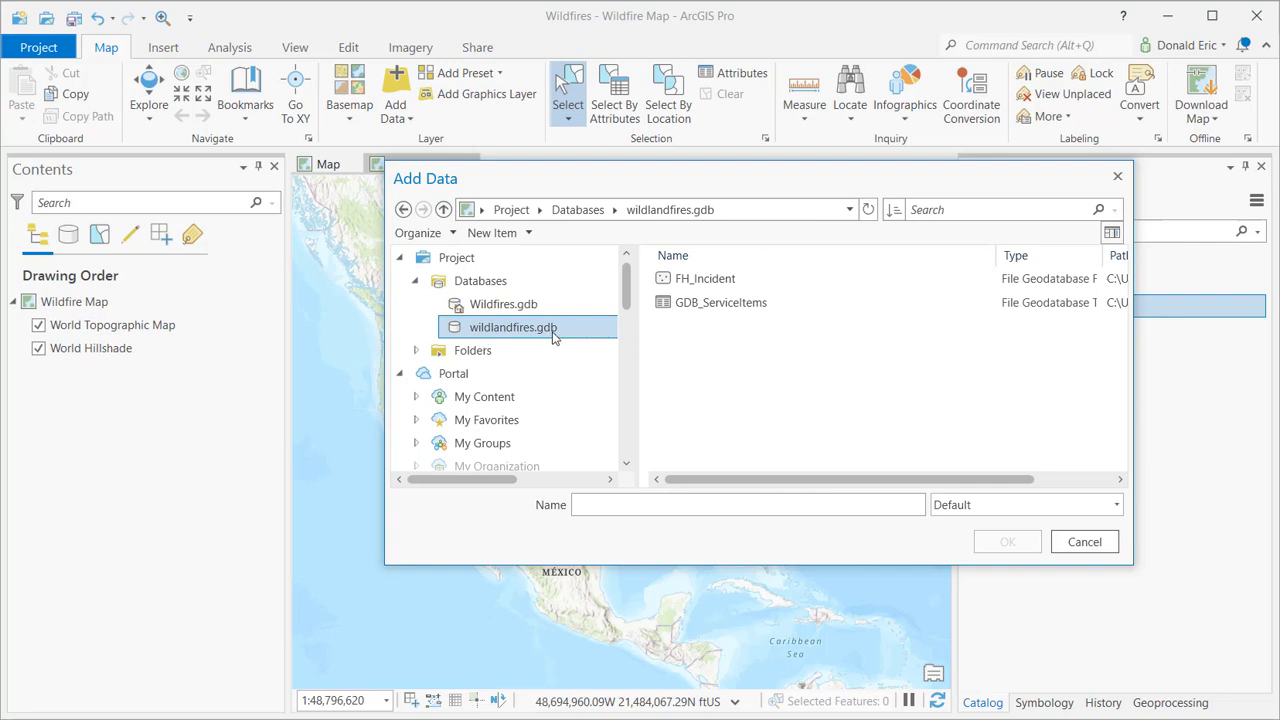
click(703, 303)
click(674, 280)
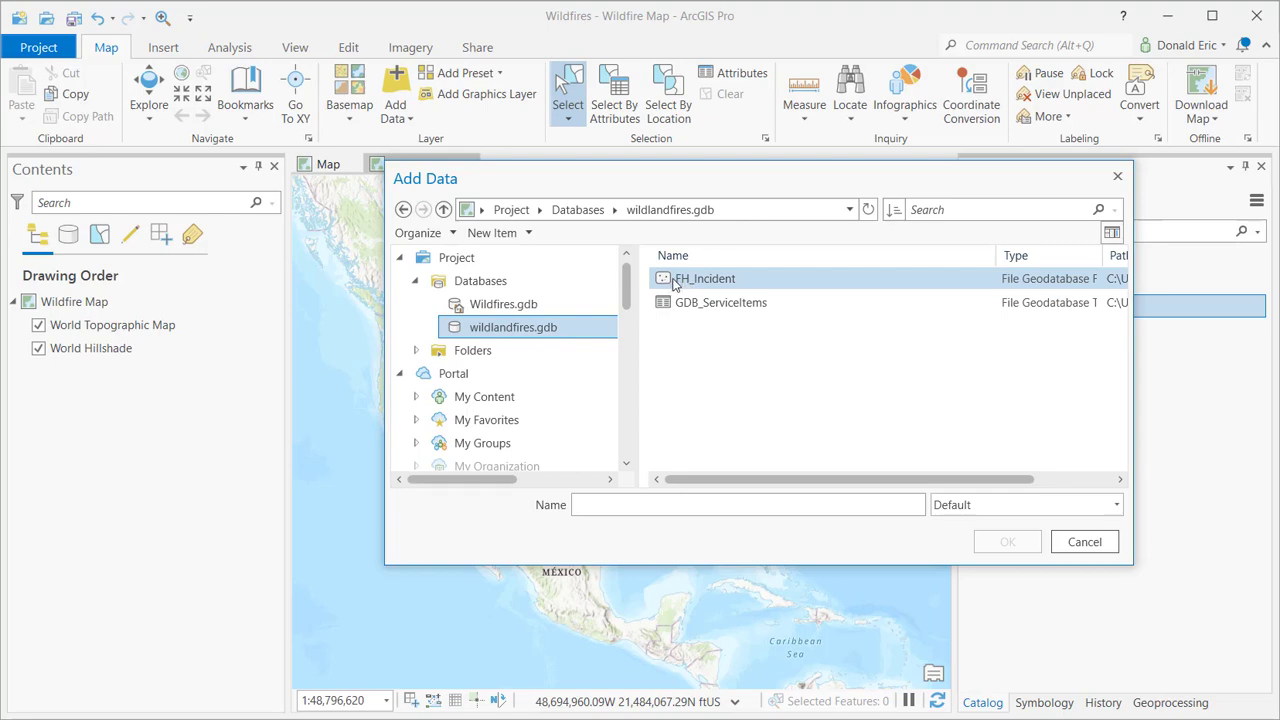
click(674, 302)
click(676, 285)
double_click(676, 280)
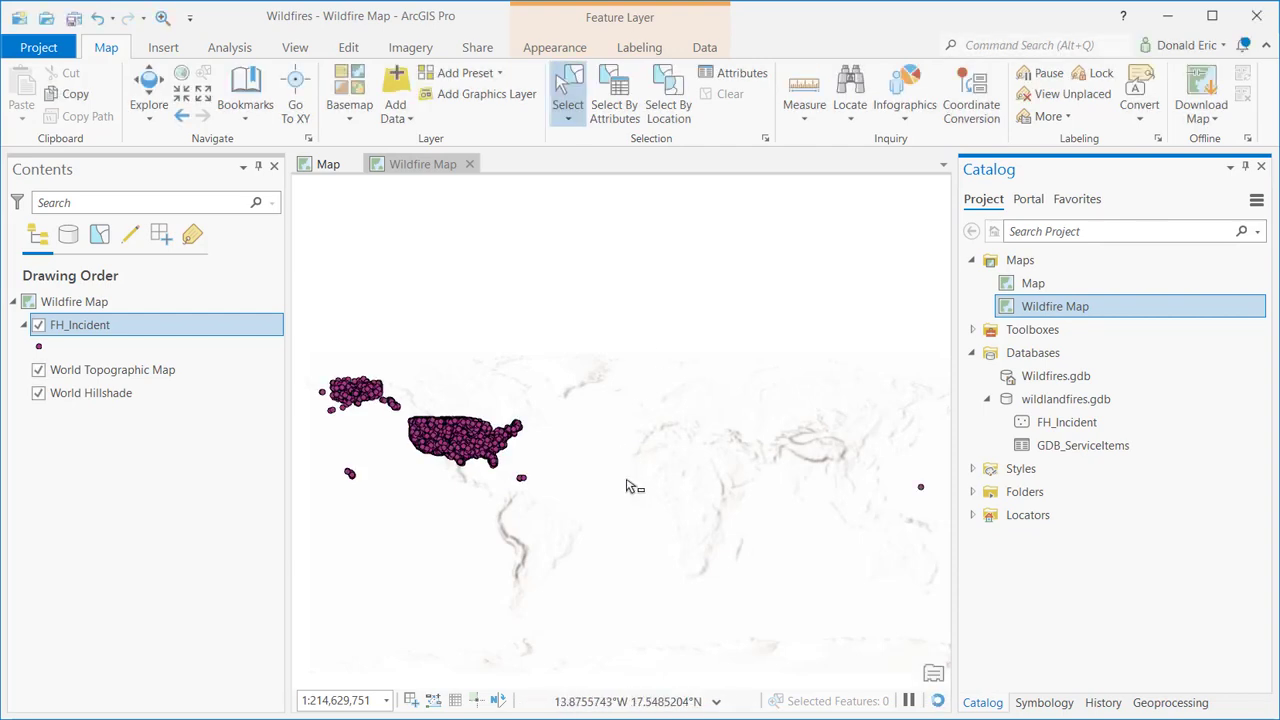
Step: Hide FH_Incident, add a second copy, then remove both FH_Incident layers
click(38, 328)
click(38, 327)
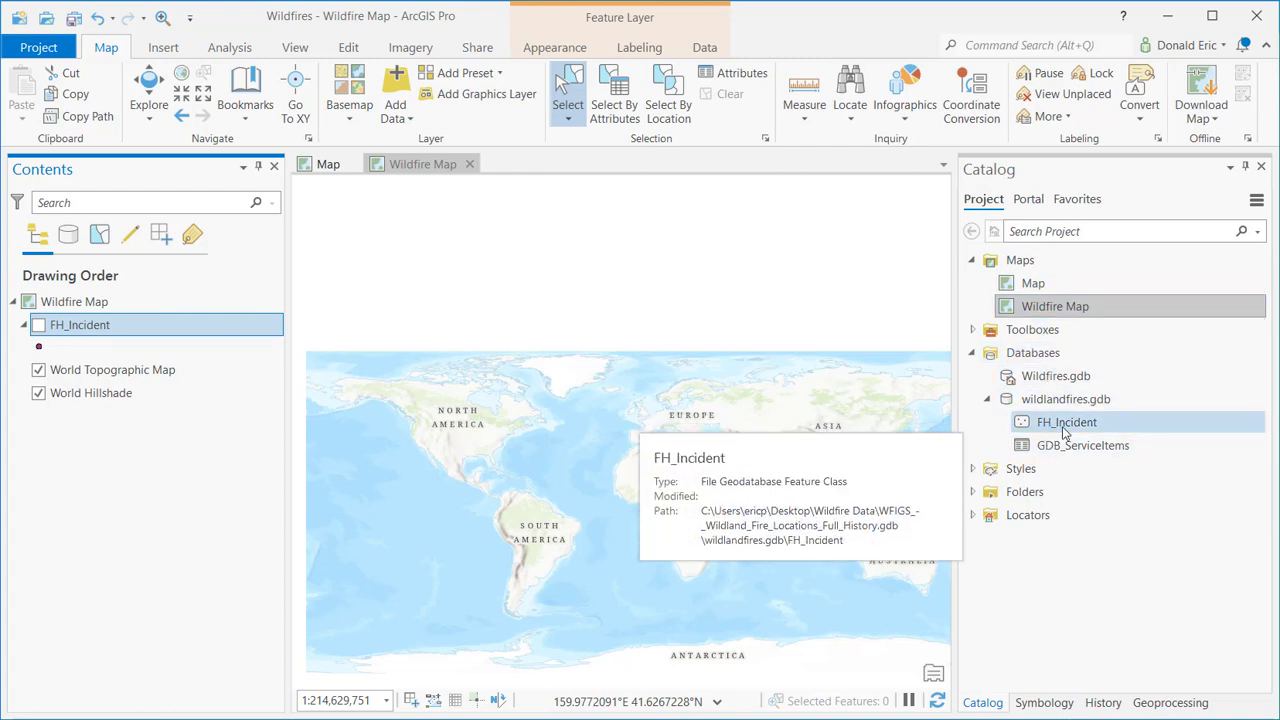
drag(1062, 428, 713, 457)
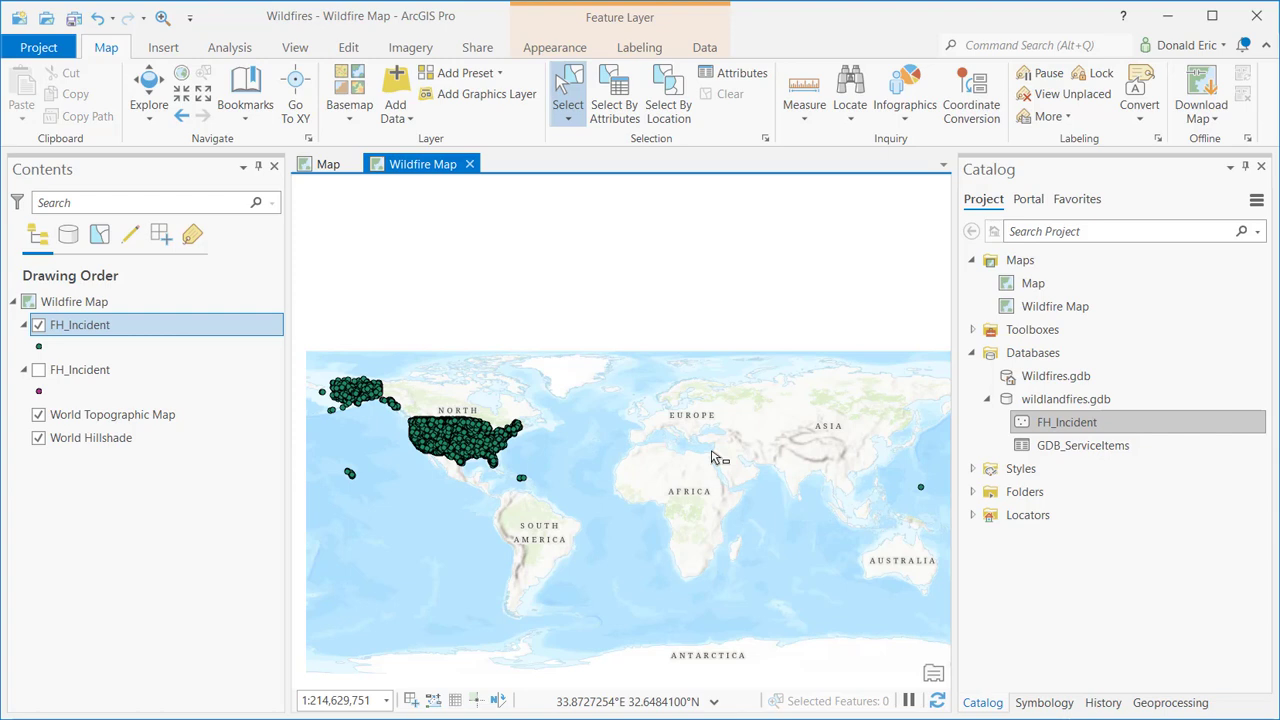
ctrl+click(195, 370)
right_click(191, 324)
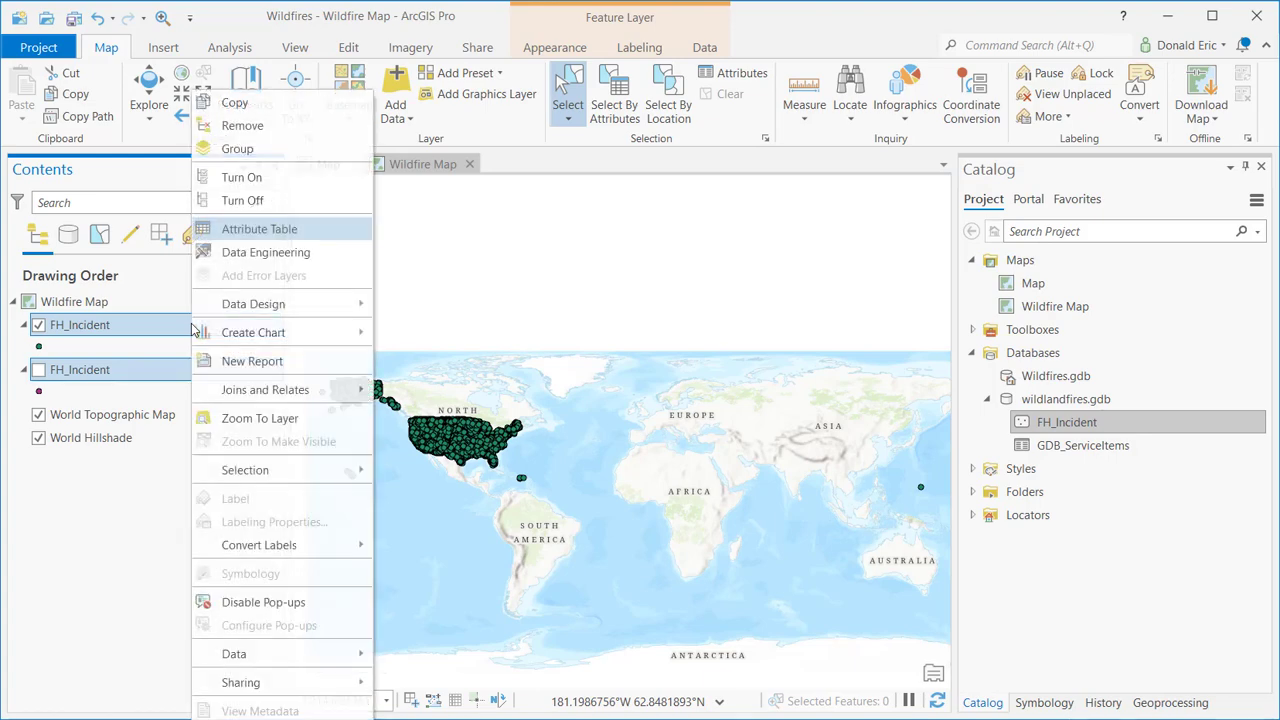
click(242, 125)
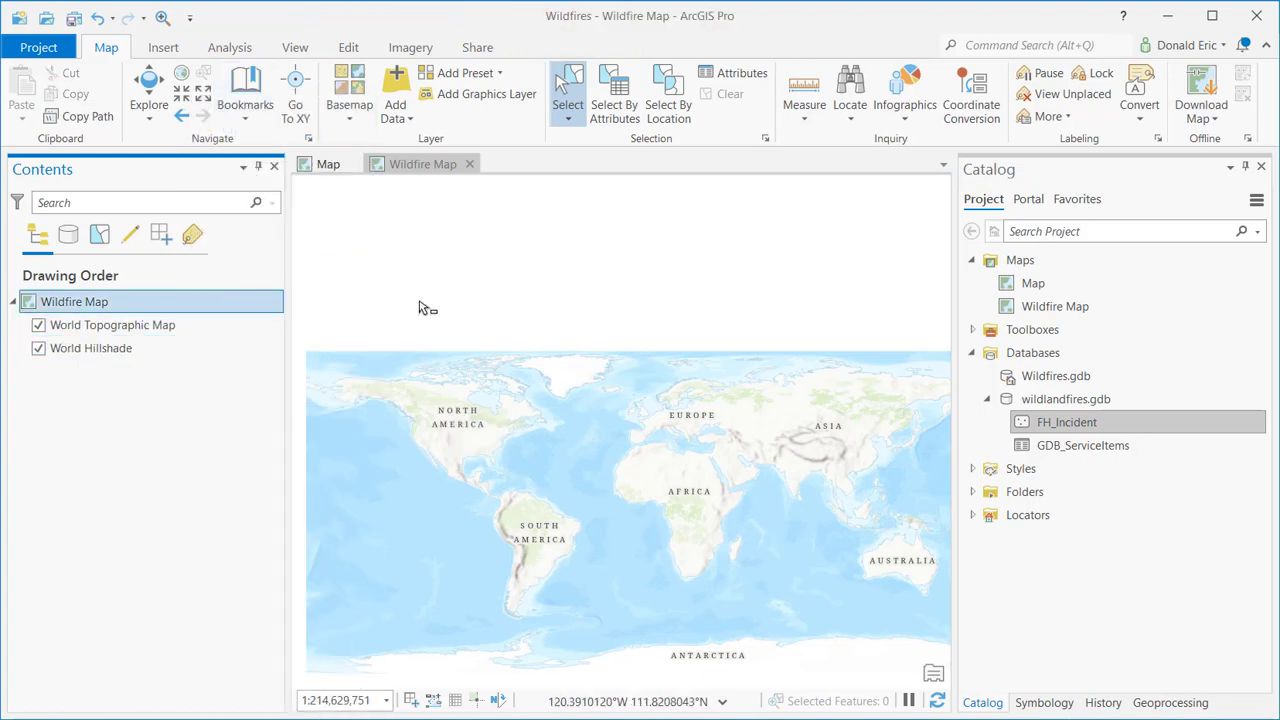
Step: Copy the Wildfire Points layer from the original map into Wildfire Map
click(325, 165)
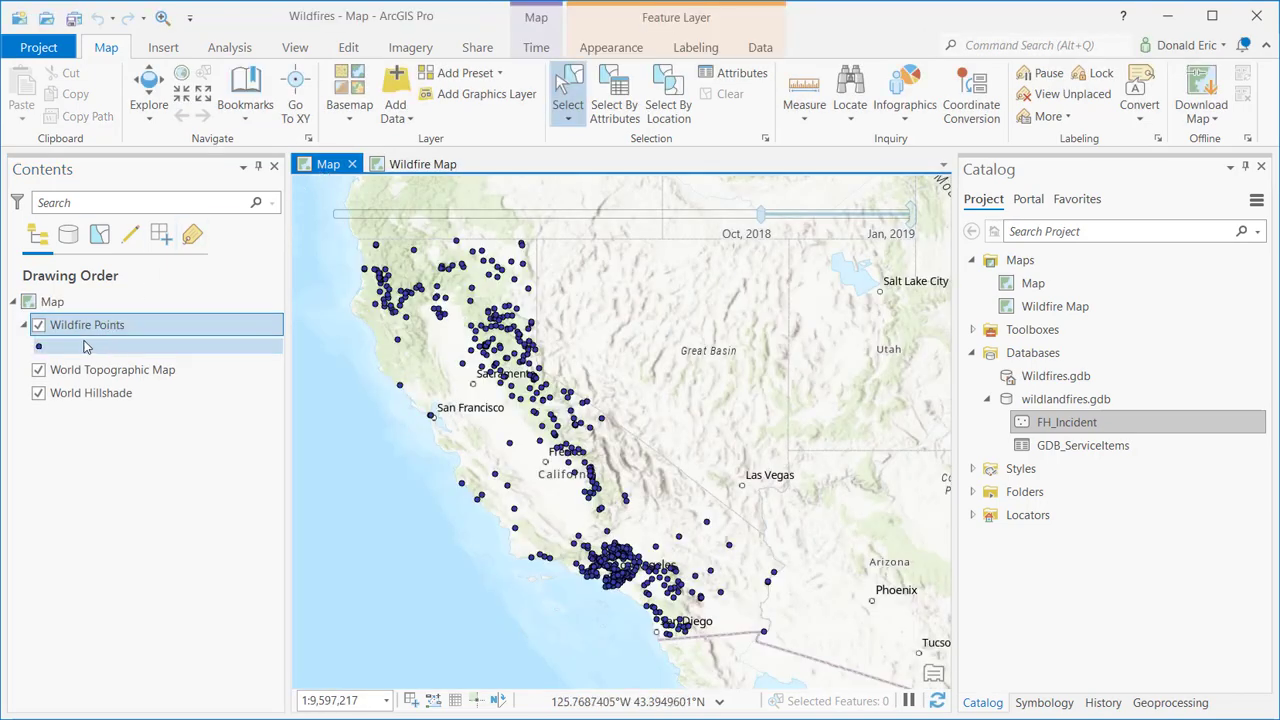
right_click(148, 332)
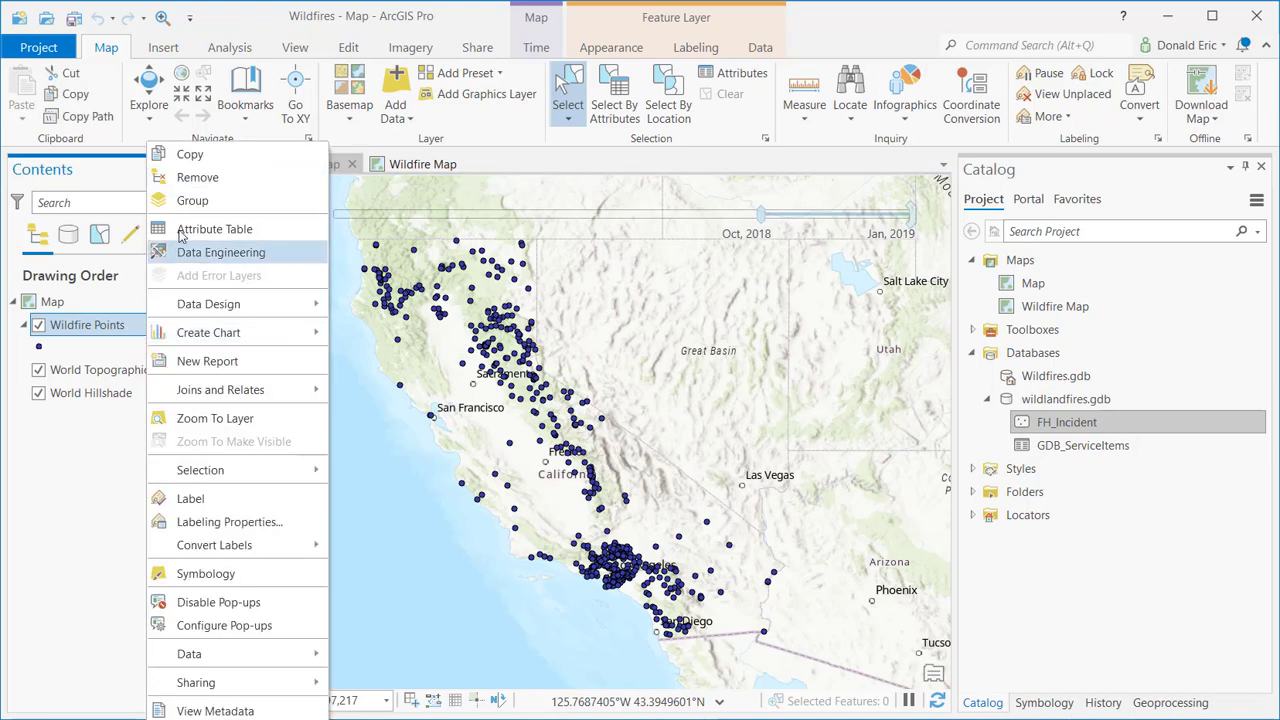
click(190, 154)
click(420, 164)
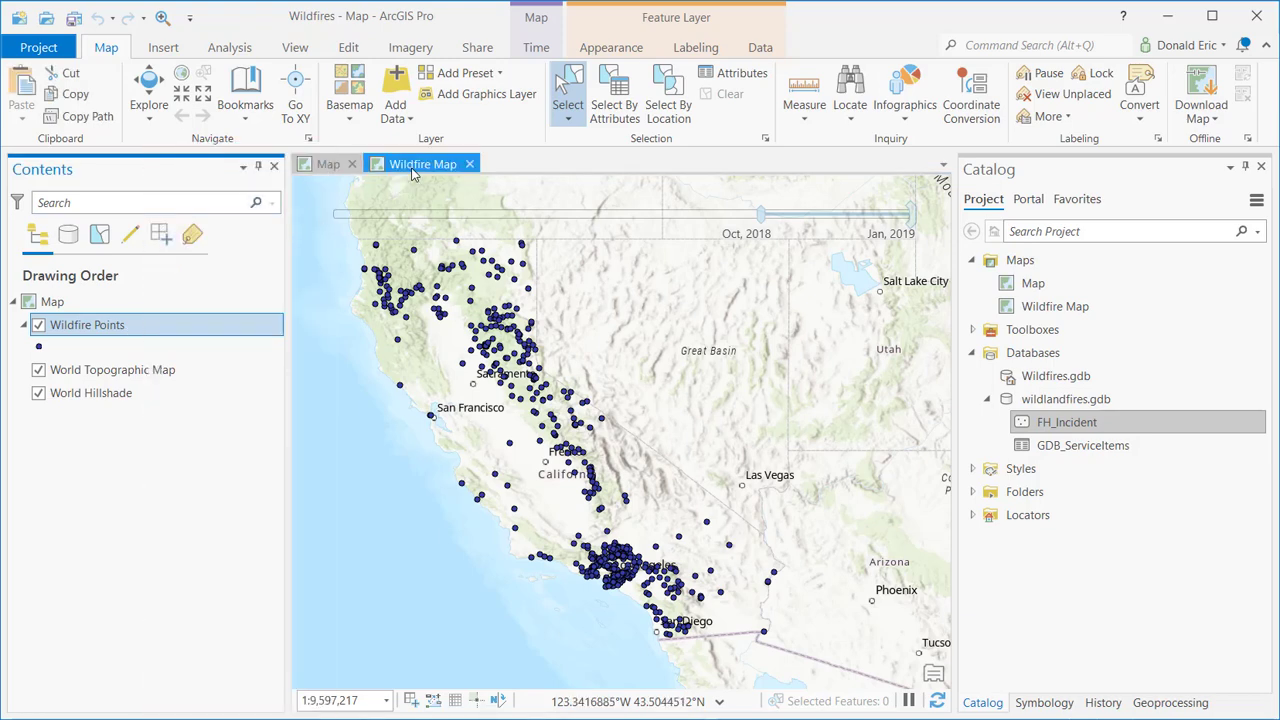
right_click(118, 304)
click(158, 336)
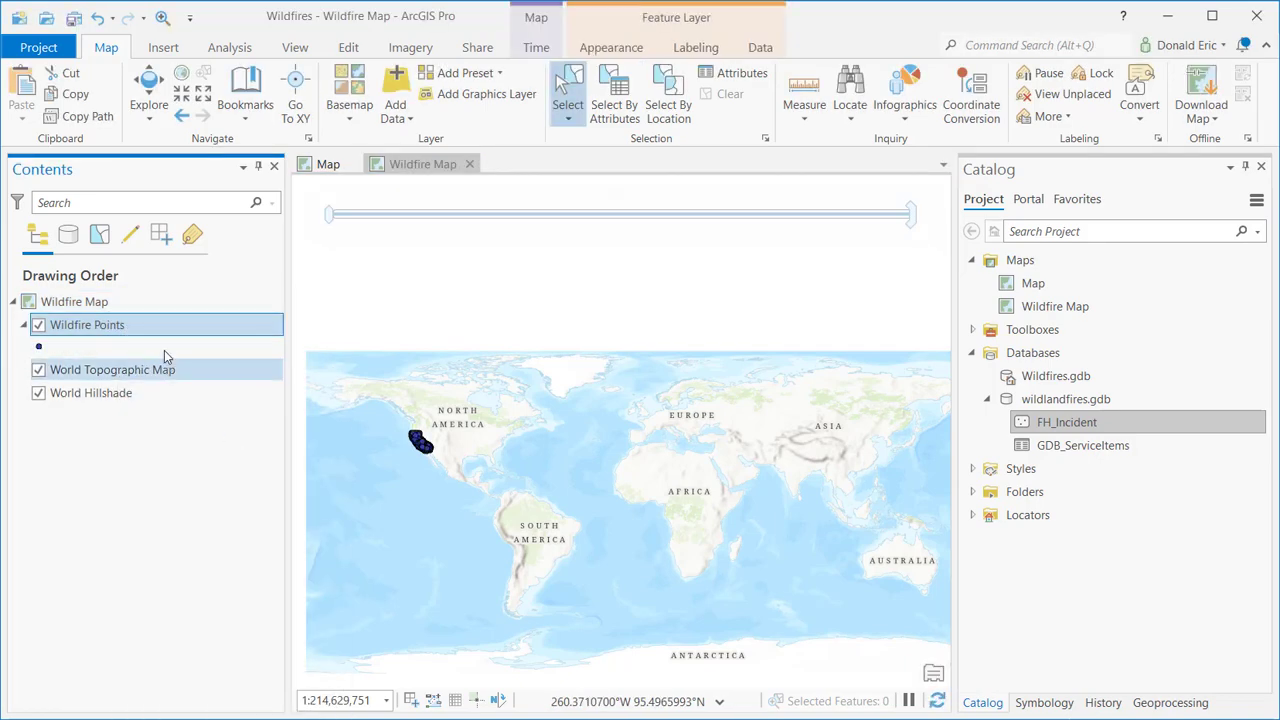
Step: Zoom Wildfire Map to the extent of the Wildfire Points layer
right_click(163, 326)
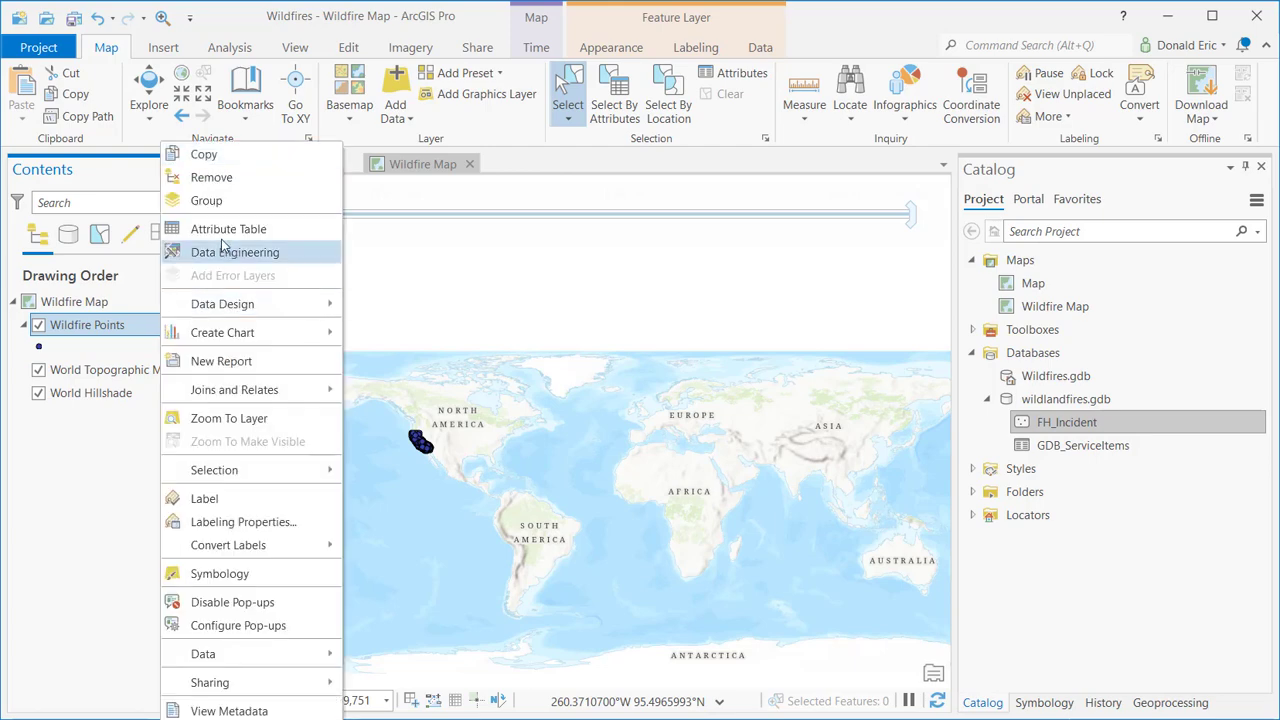
click(232, 424)
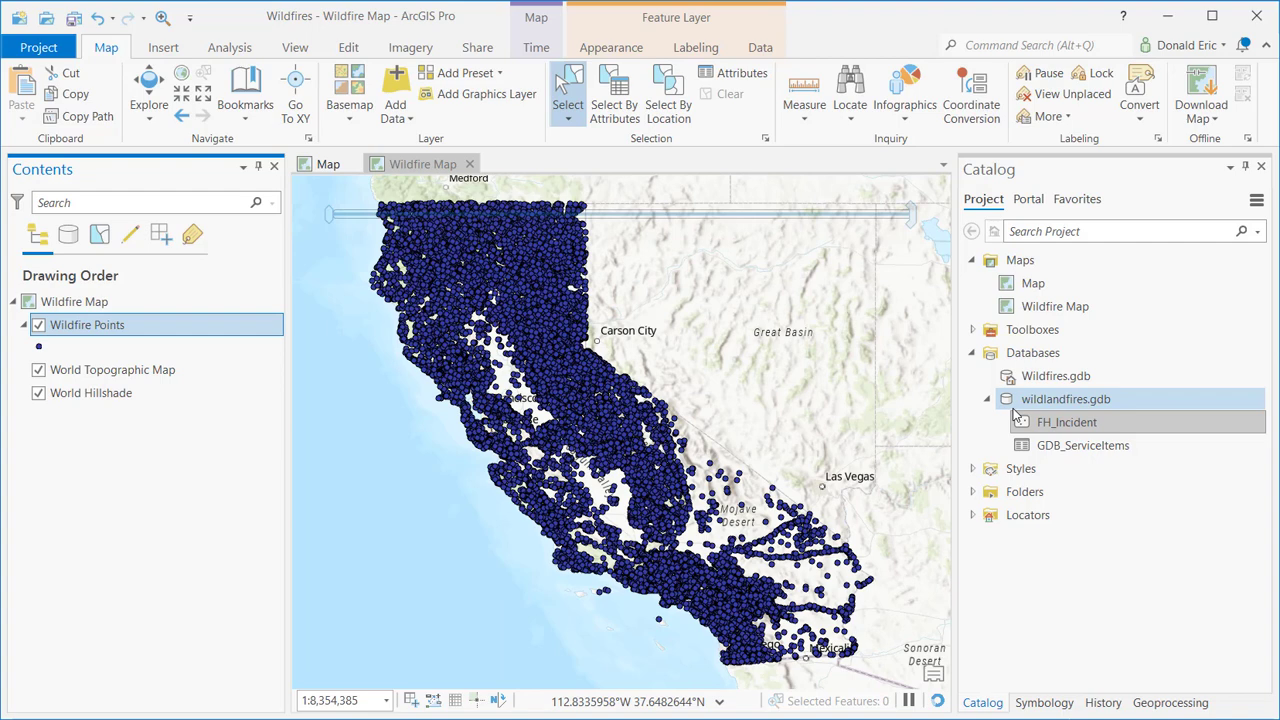
mouse_move(1016, 410)
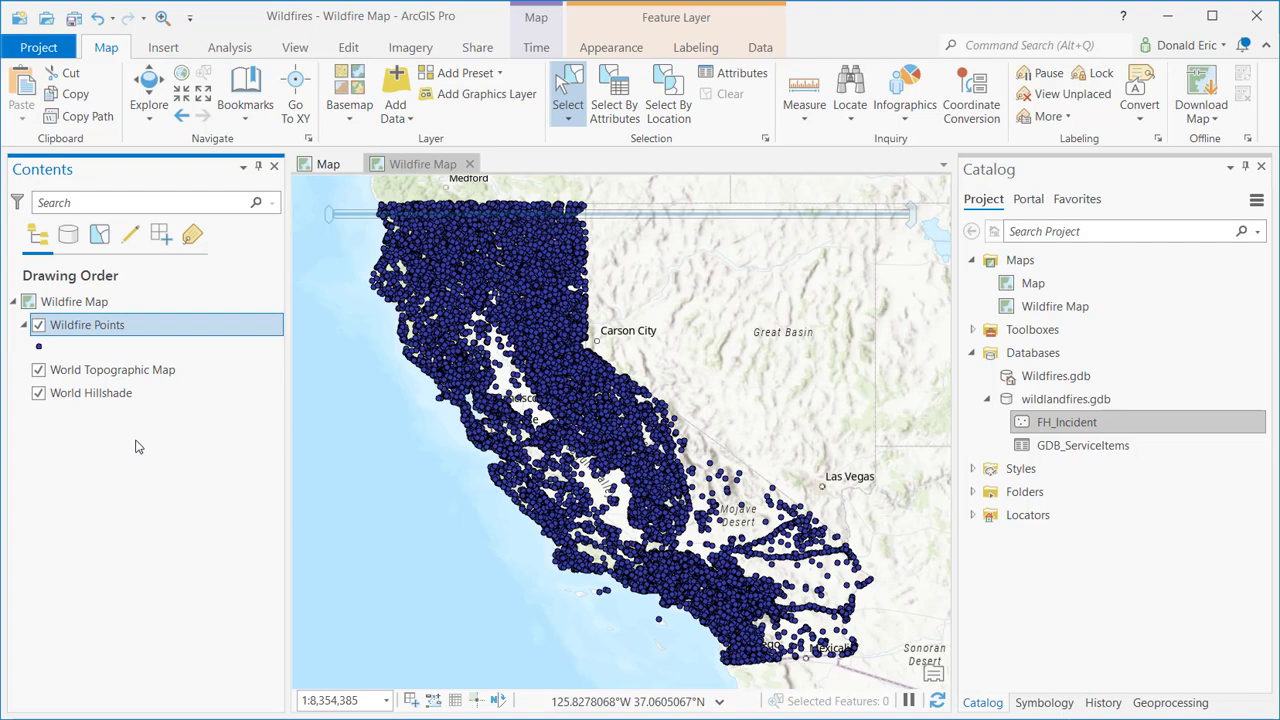
Step: Colour the wildfire points red and add the Wildfire style from Favorites to the project
right_click(39, 348)
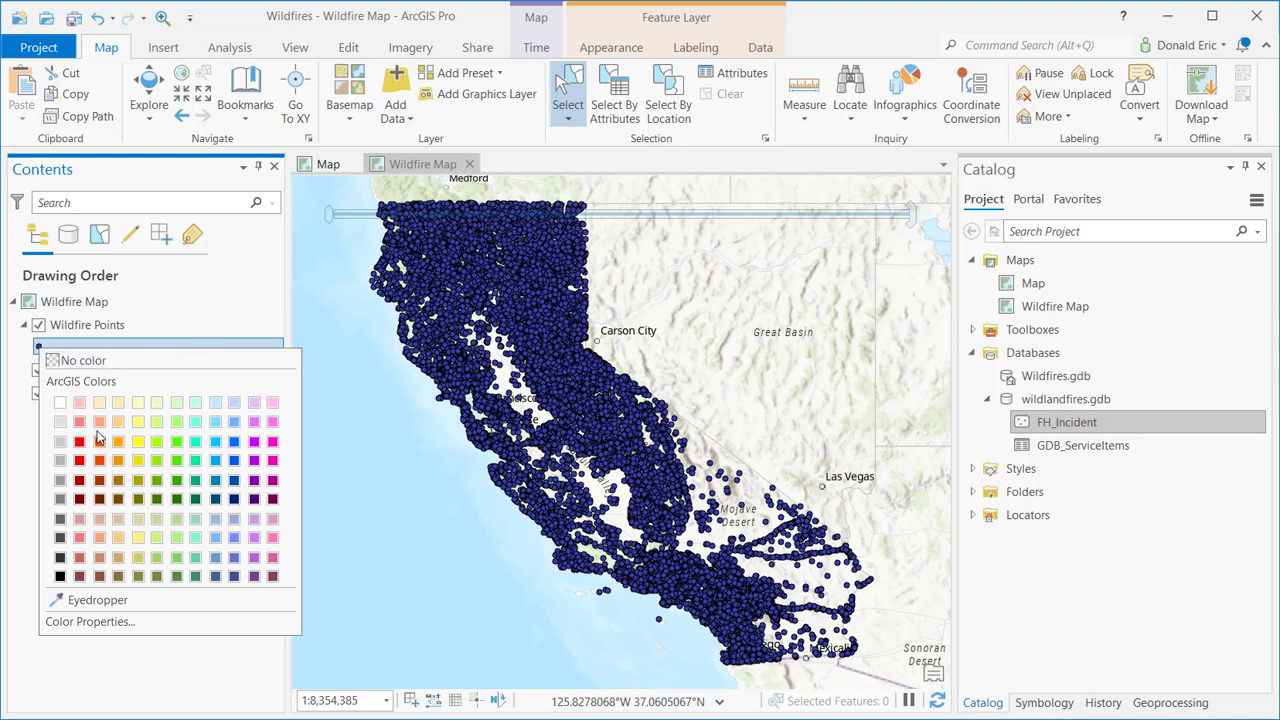
click(79, 441)
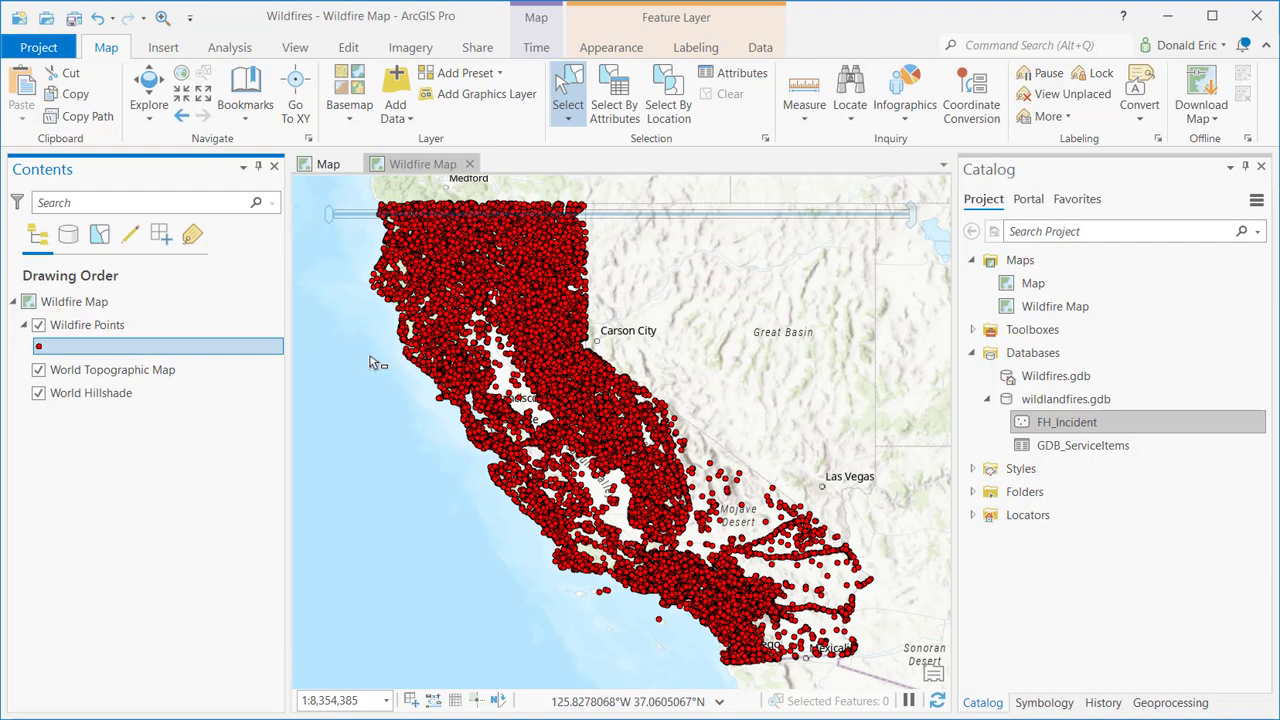
click(972, 469)
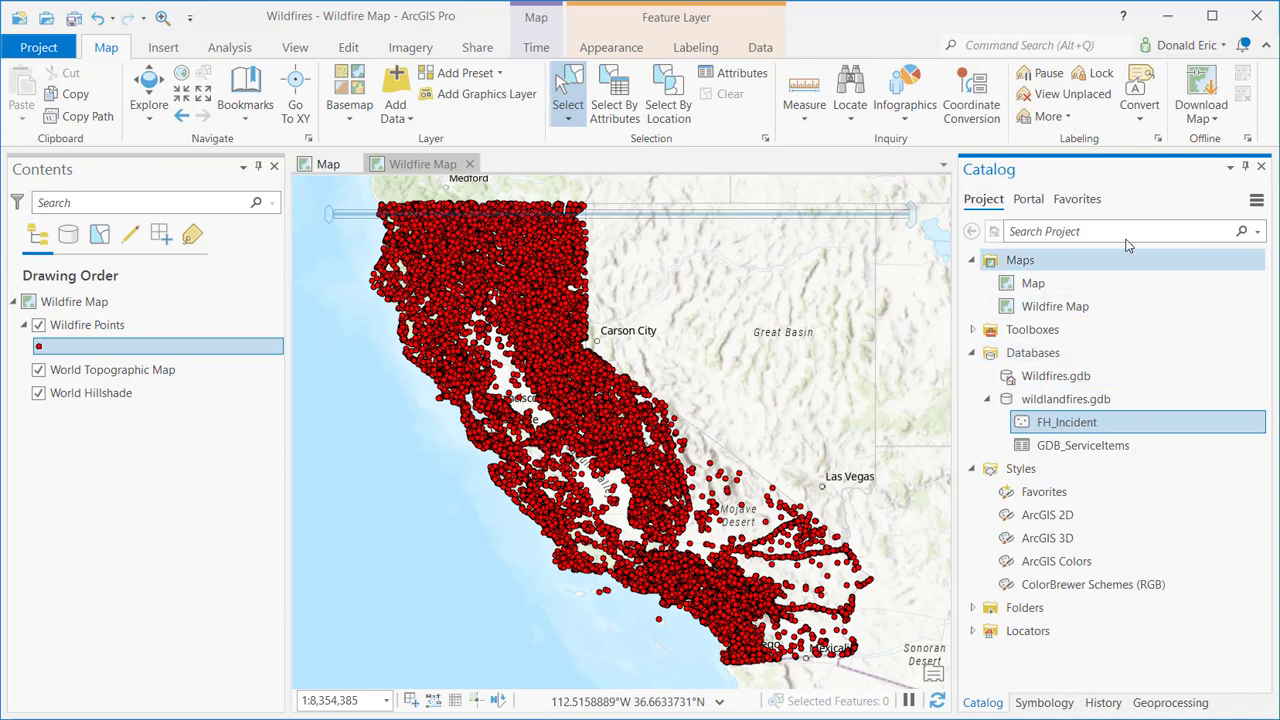
click(1096, 200)
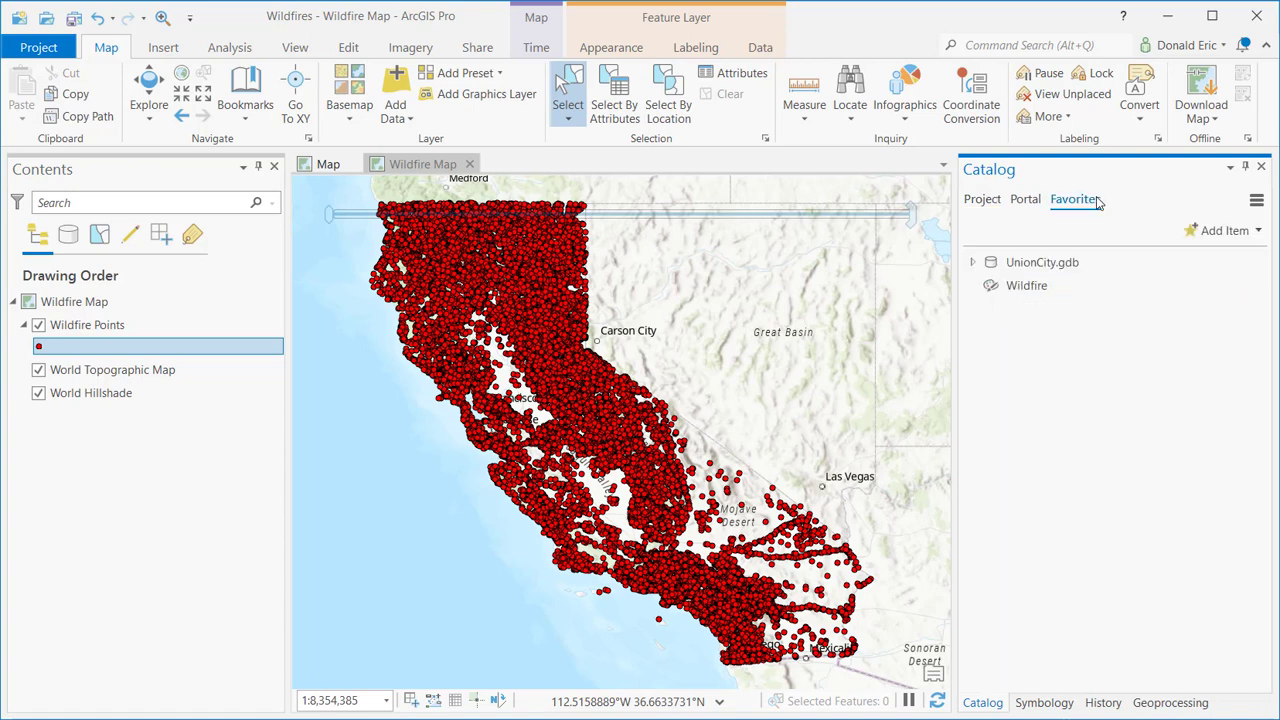
right_click(1043, 291)
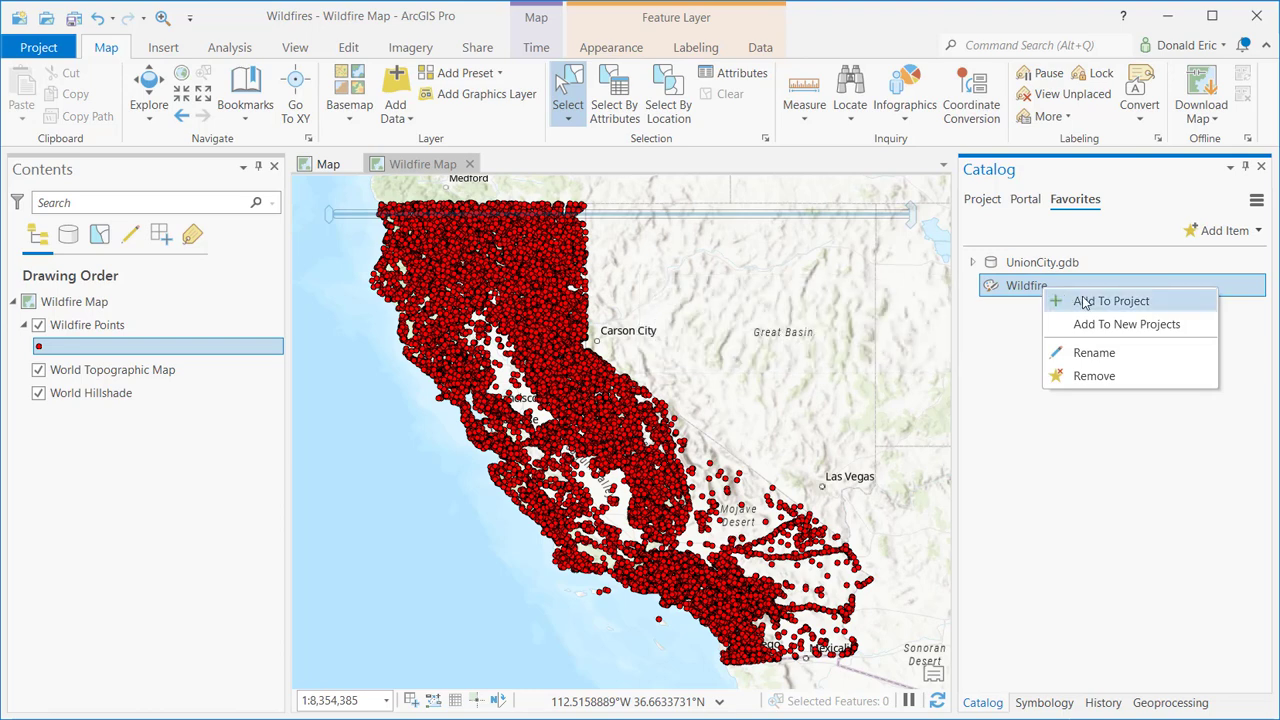
click(1086, 300)
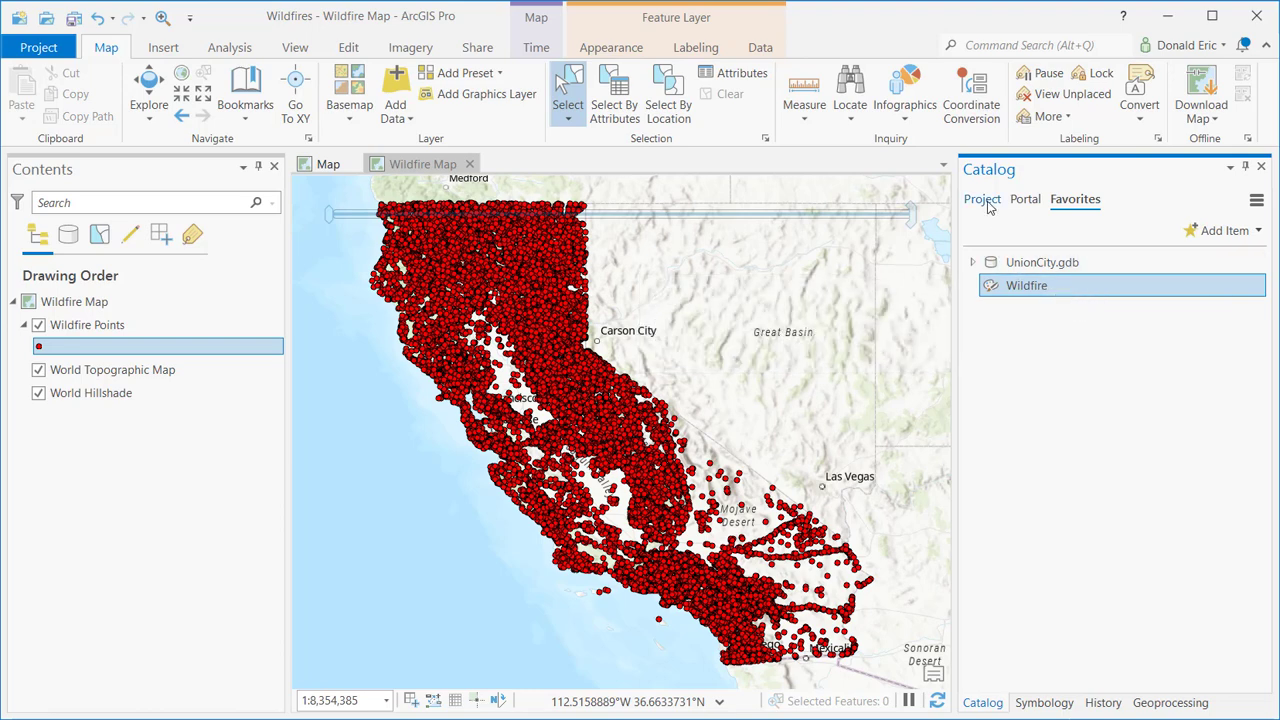
click(985, 201)
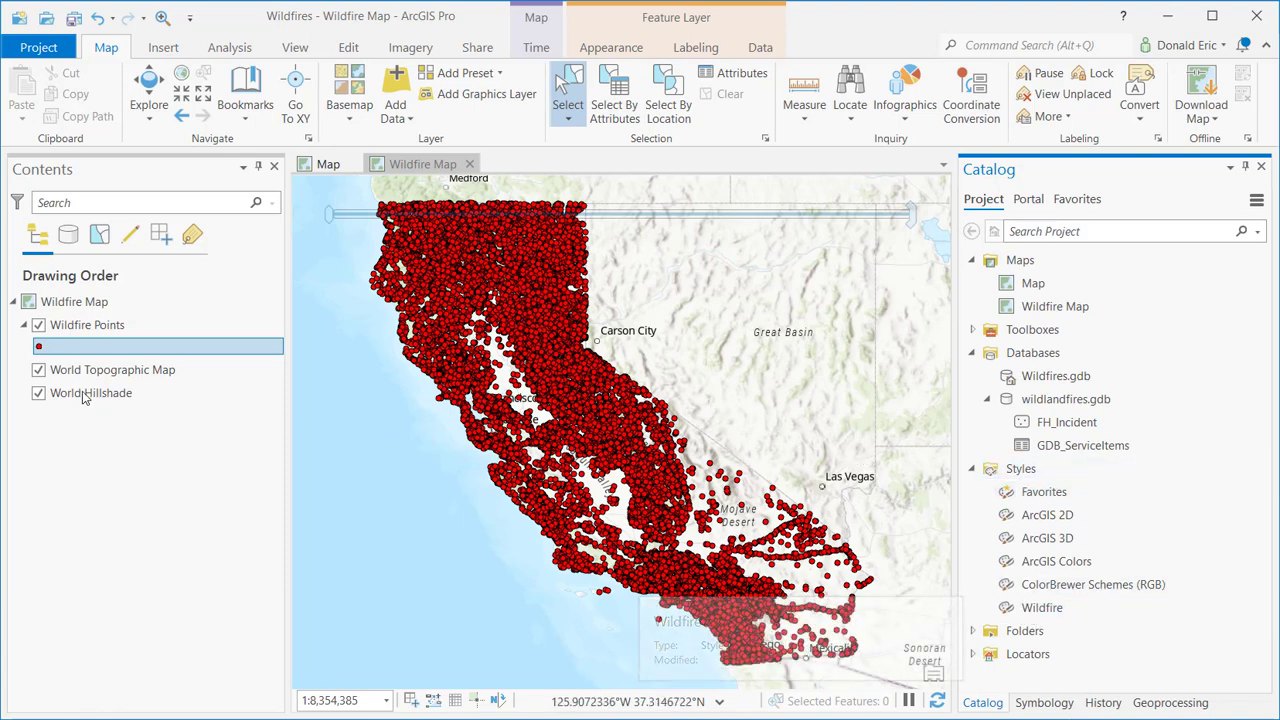
Step: Give Wildfire Points the Hot Spot - Spot Fire symbol from the Wildfire style
click(38, 347)
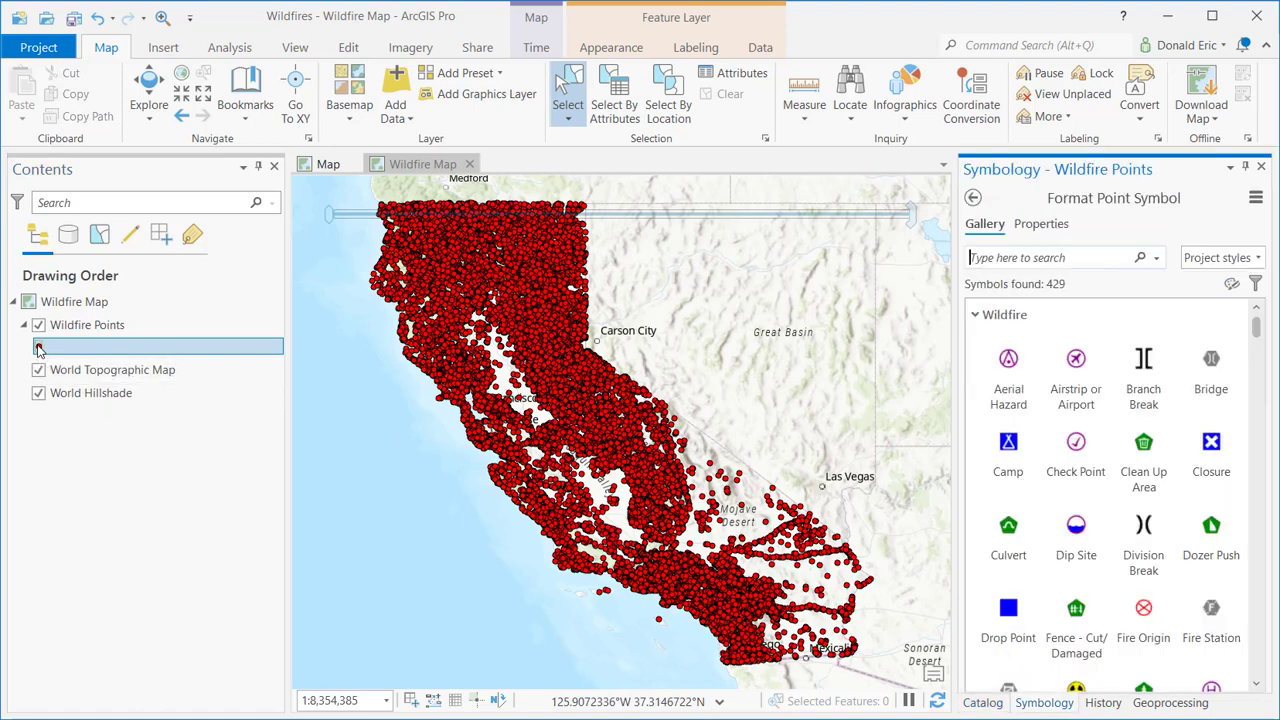
click(974, 315)
click(974, 315)
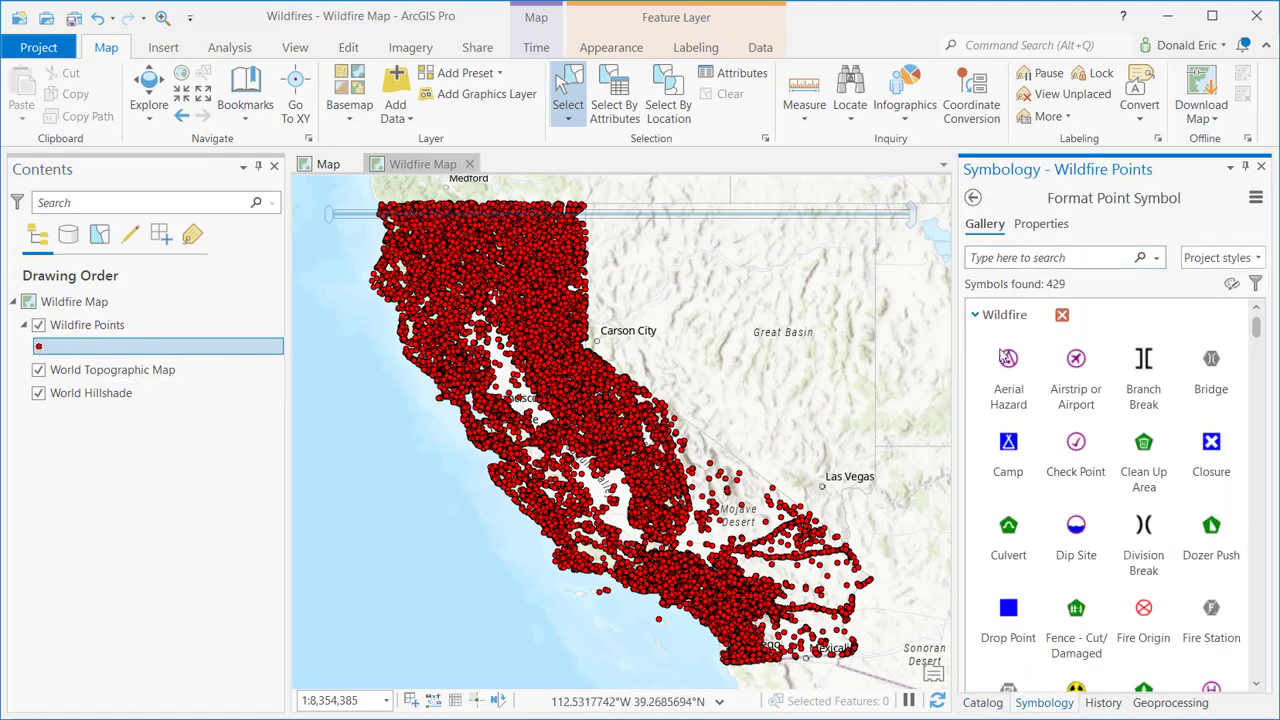
scroll(1135, 480, down, 2)
scroll(1133, 482, down, 1)
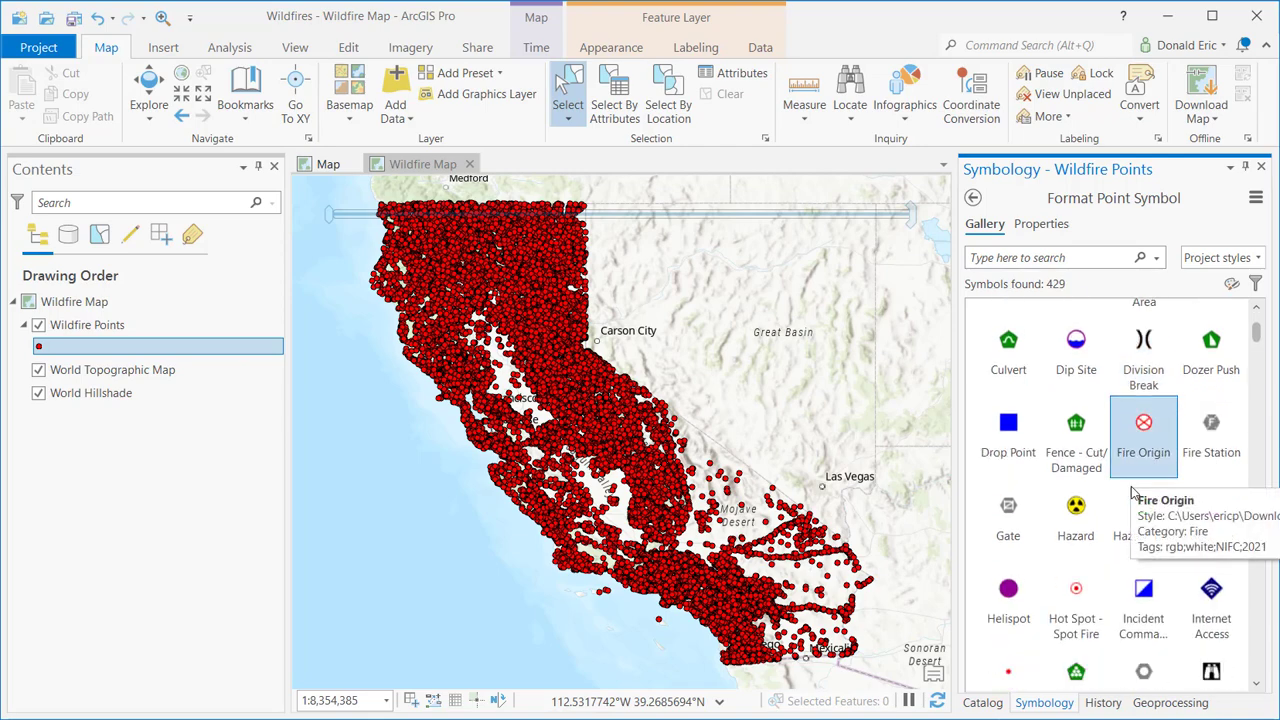
click(1076, 597)
scroll(1108, 562, up, 2)
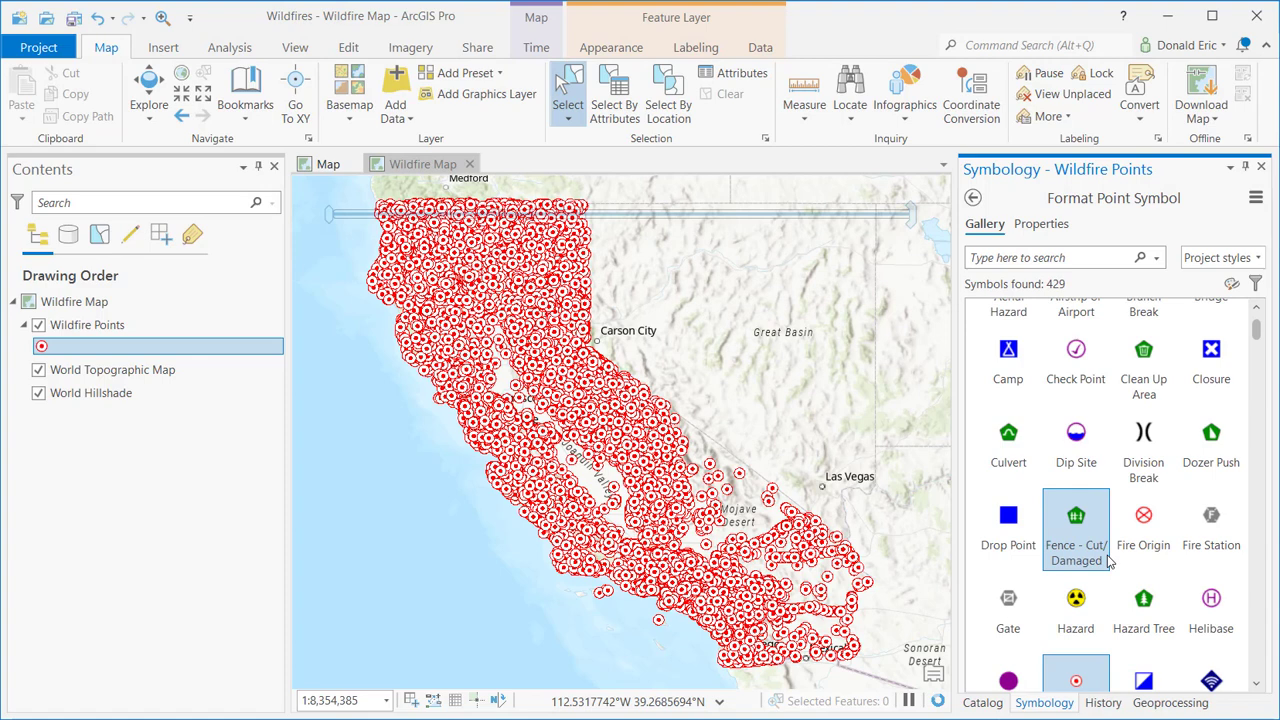
scroll(1100, 555, up, 2)
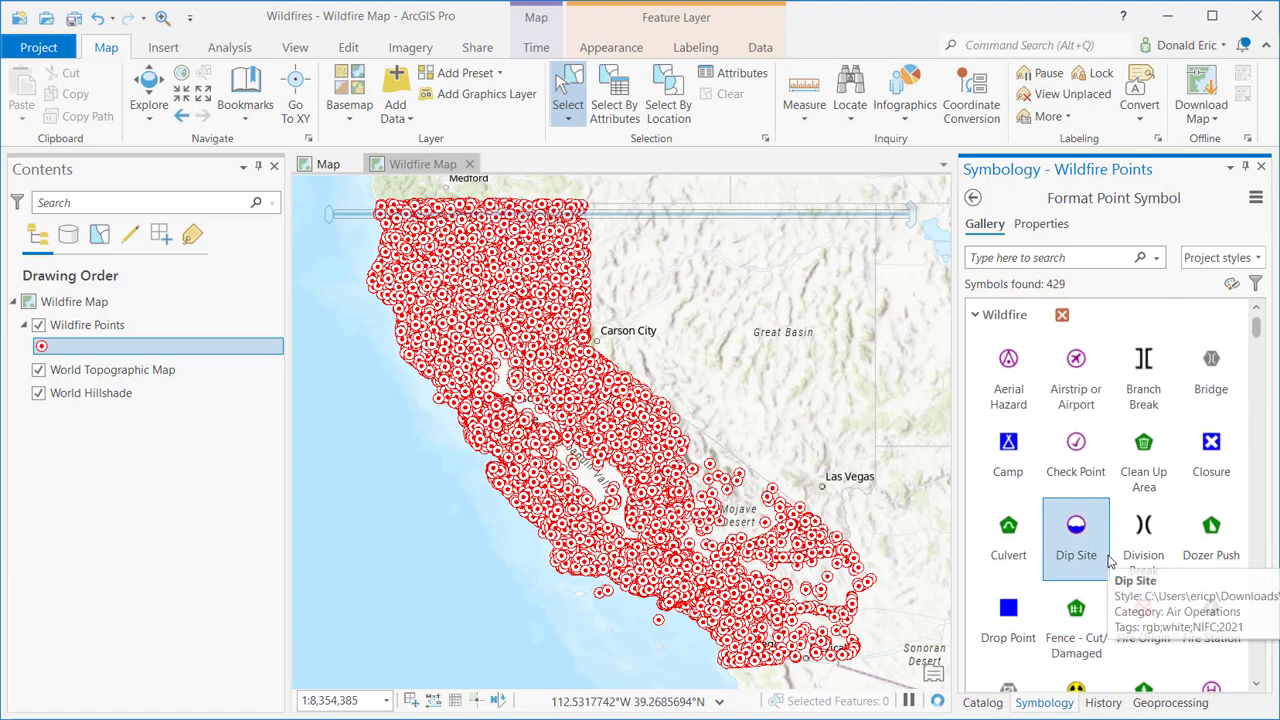
click(976, 315)
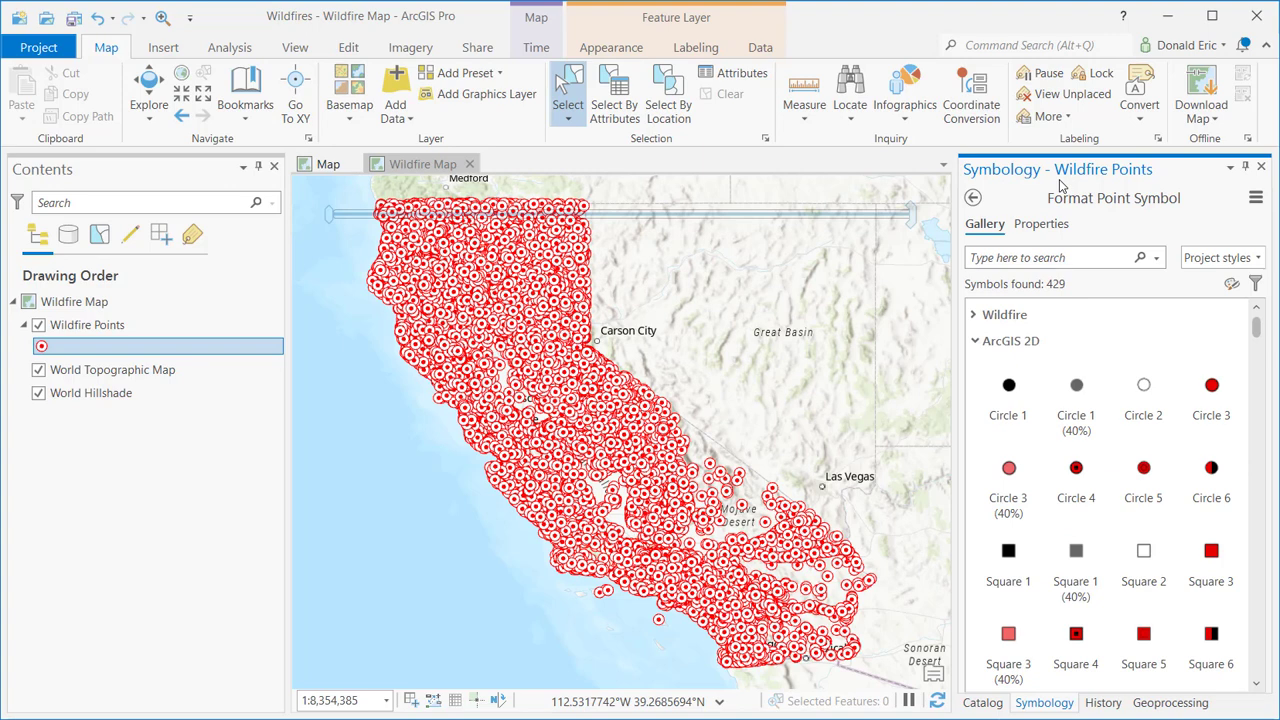
click(1041, 224)
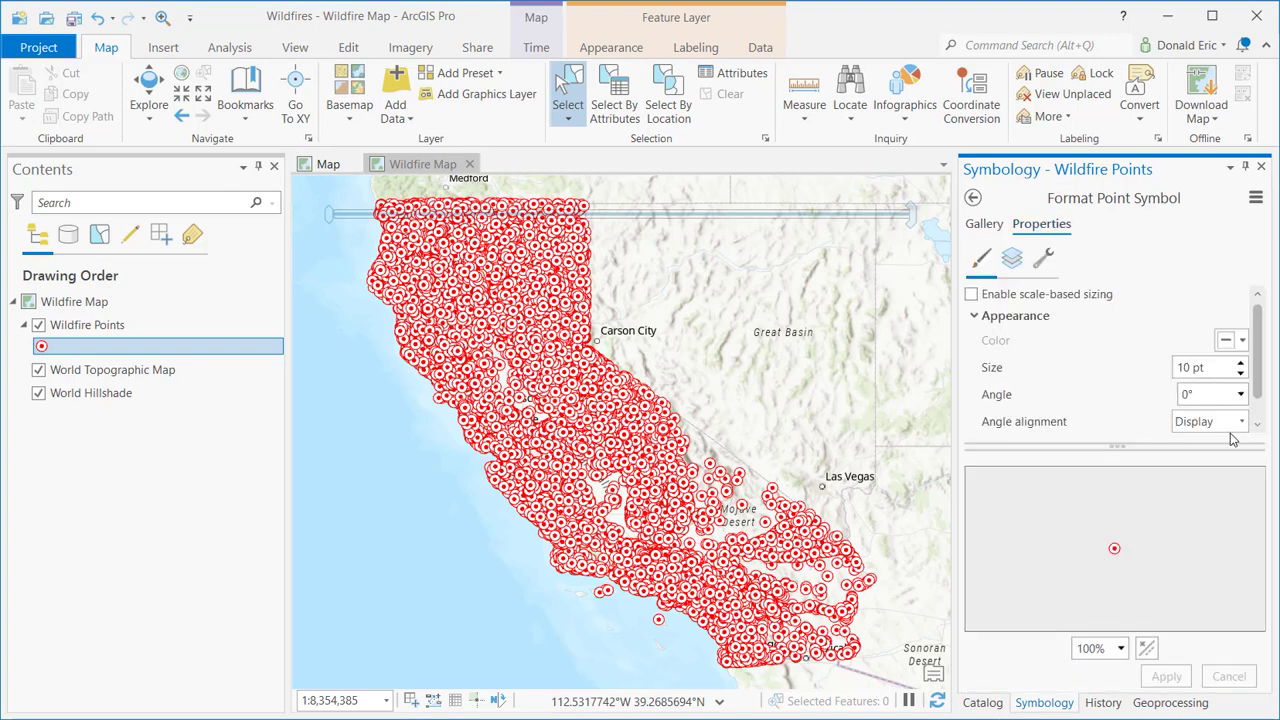
mouse_move(1262, 370)
mouse_down()
mouse_move(1259, 421)
mouse_move(1261, 378)
mouse_up()
click(1261, 167)
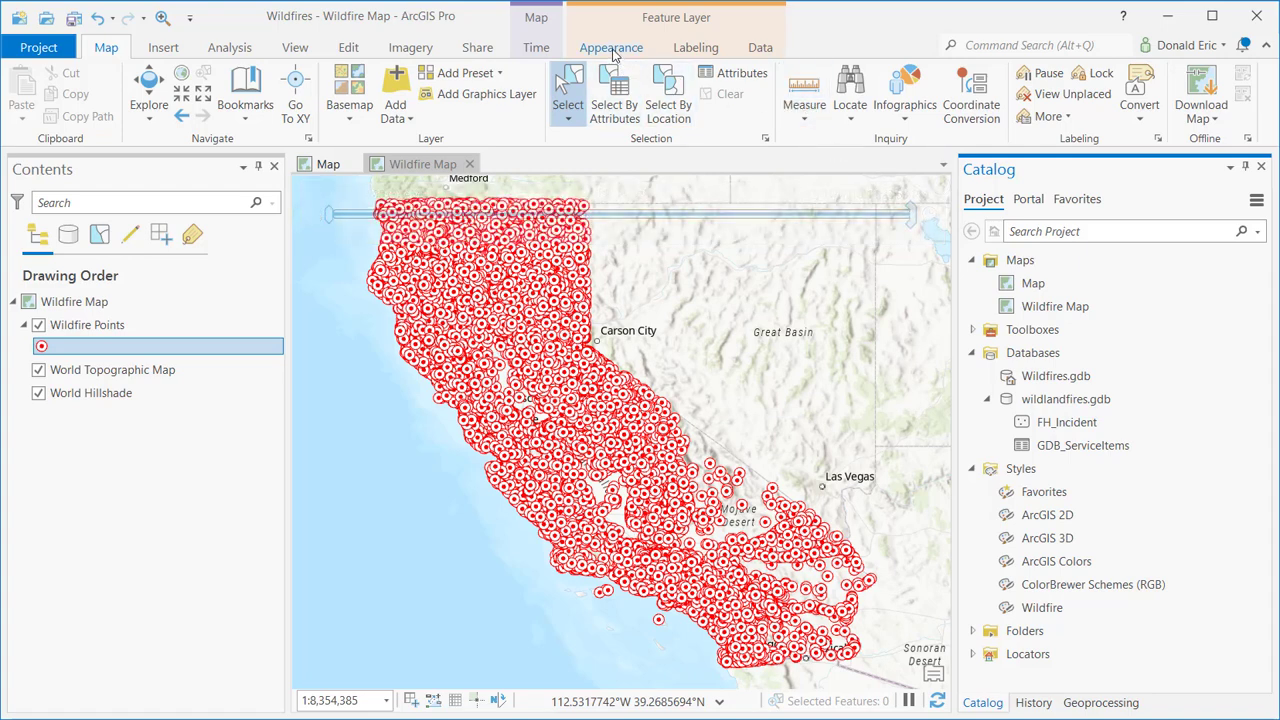
Step: Select Wildfire Points and review the symbology methods on the Feature Layer Appearance tab
click(90, 325)
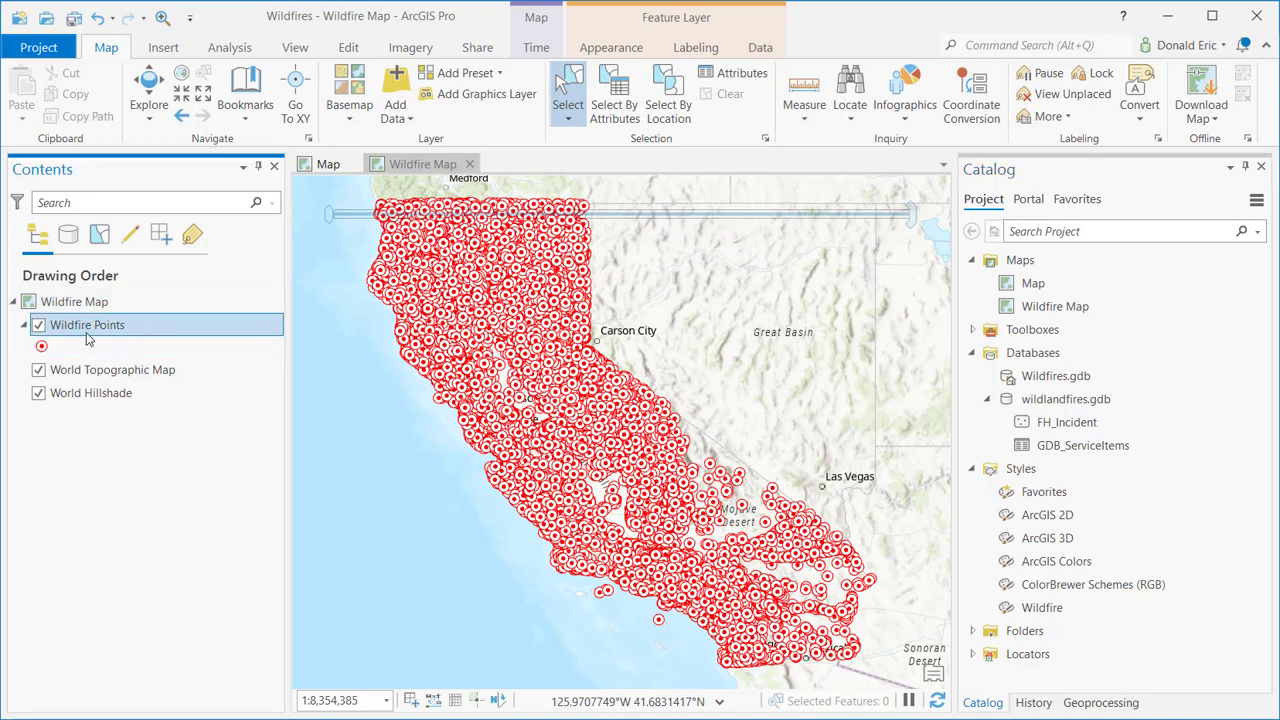
click(609, 50)
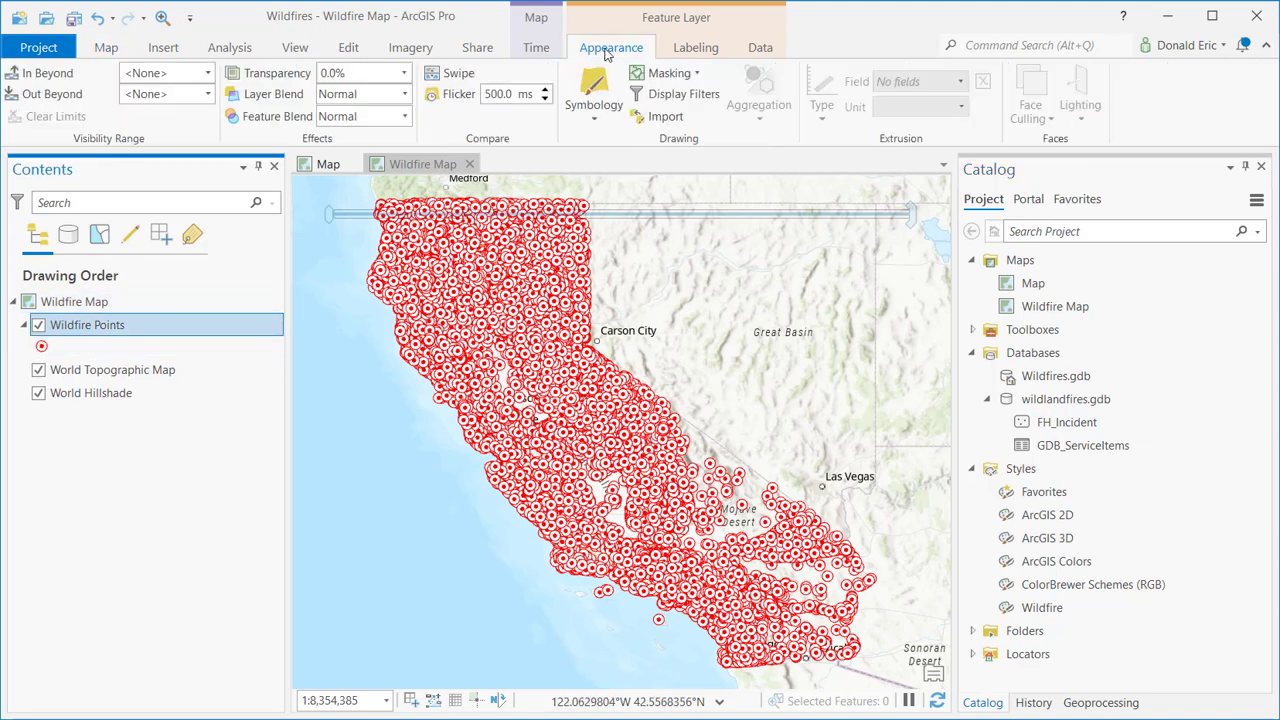
click(594, 118)
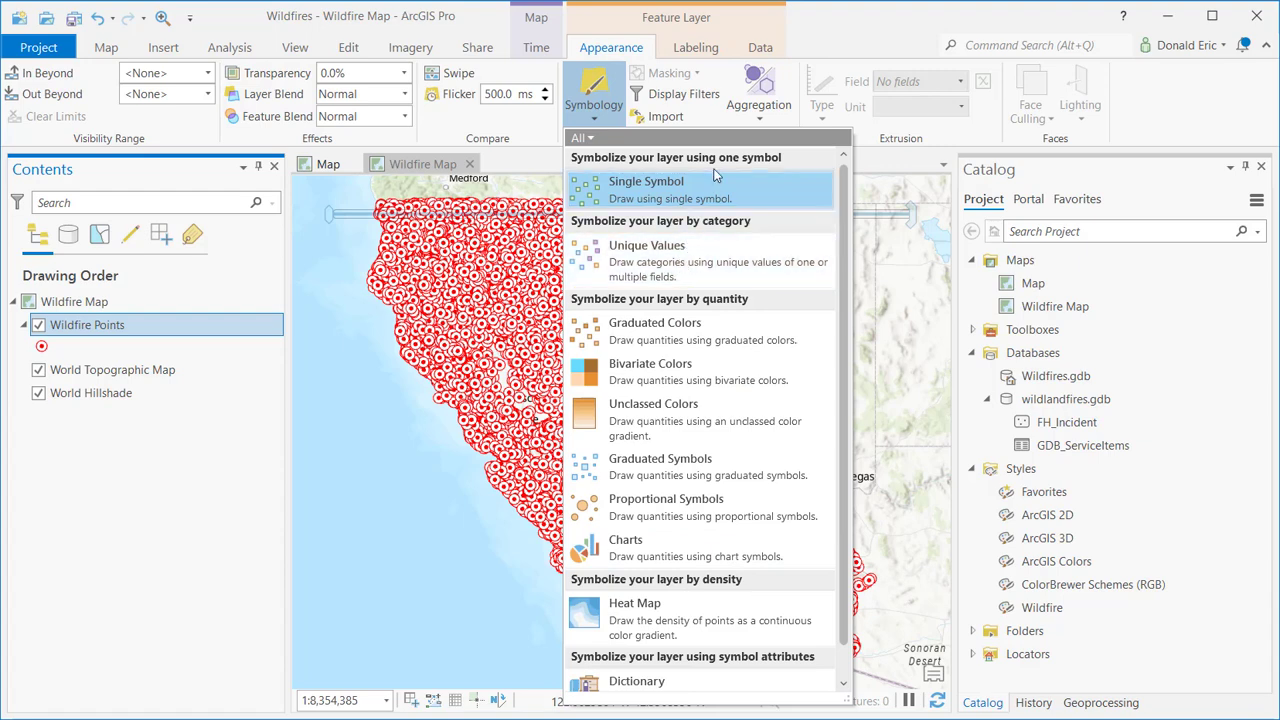
click(855, 38)
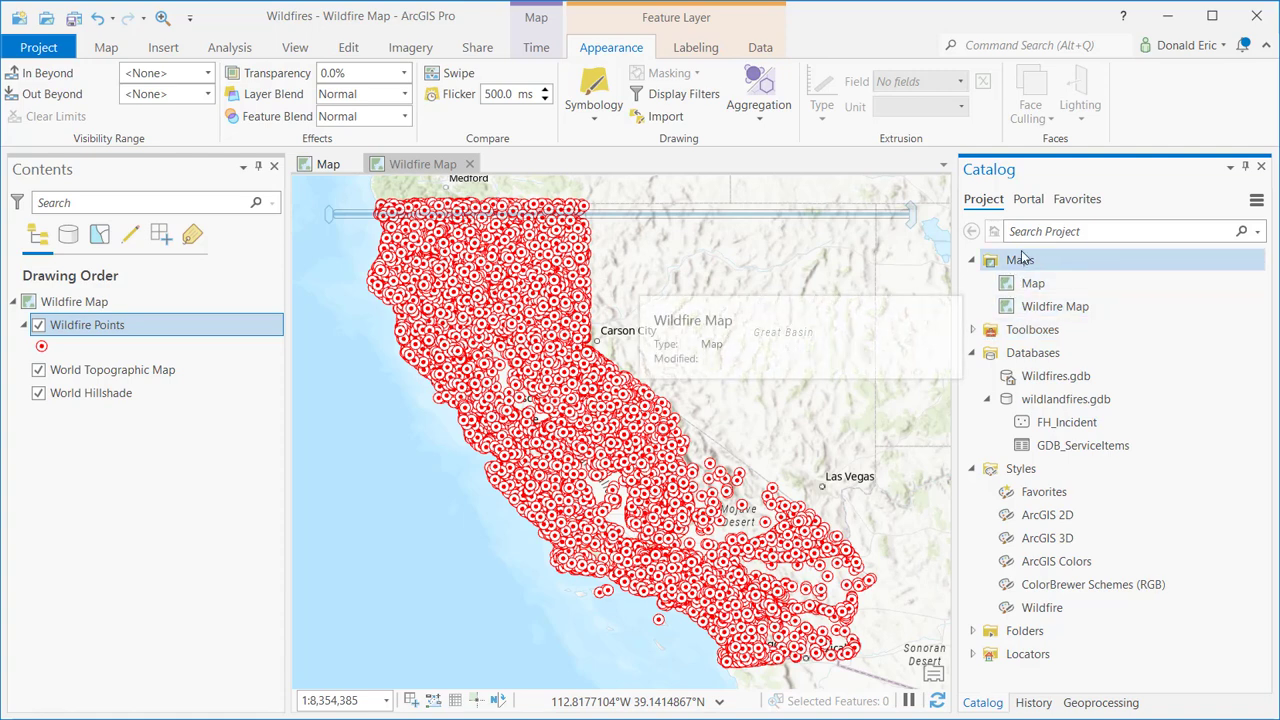
Step: Browse Living Atlas in the Catalog's Portal view and search for 'wildfire'
click(1160, 45)
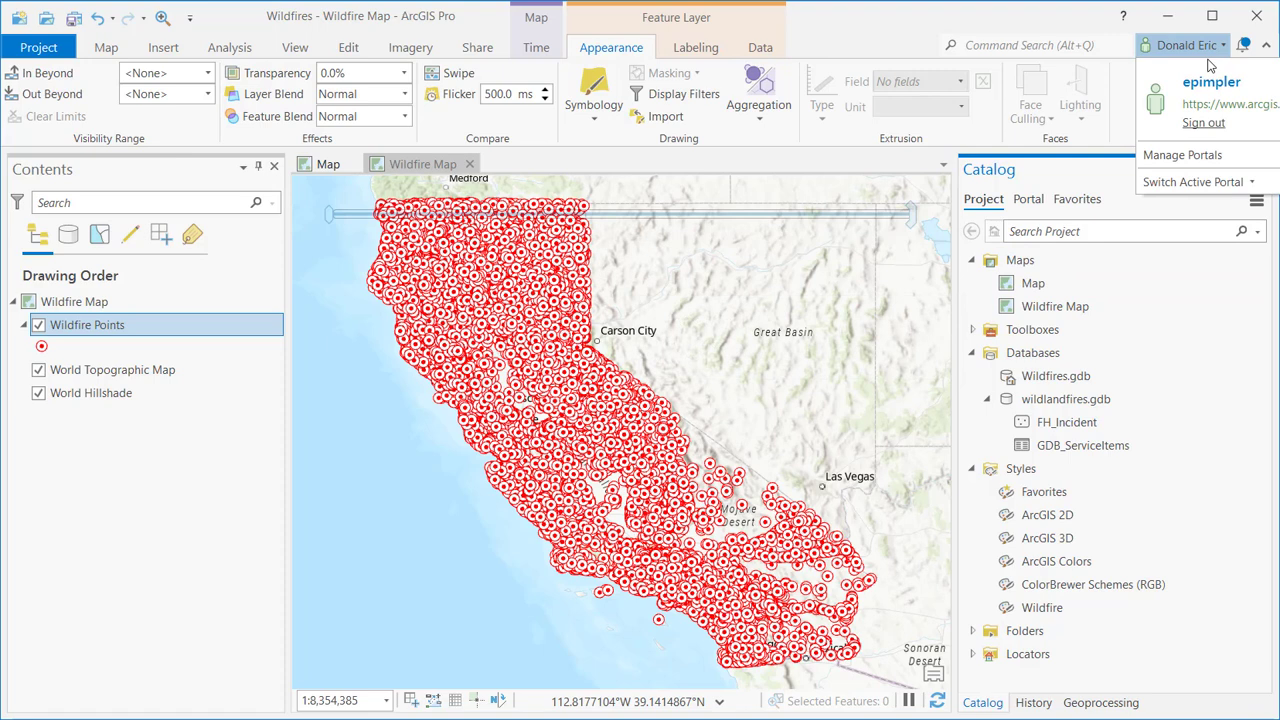
click(1053, 25)
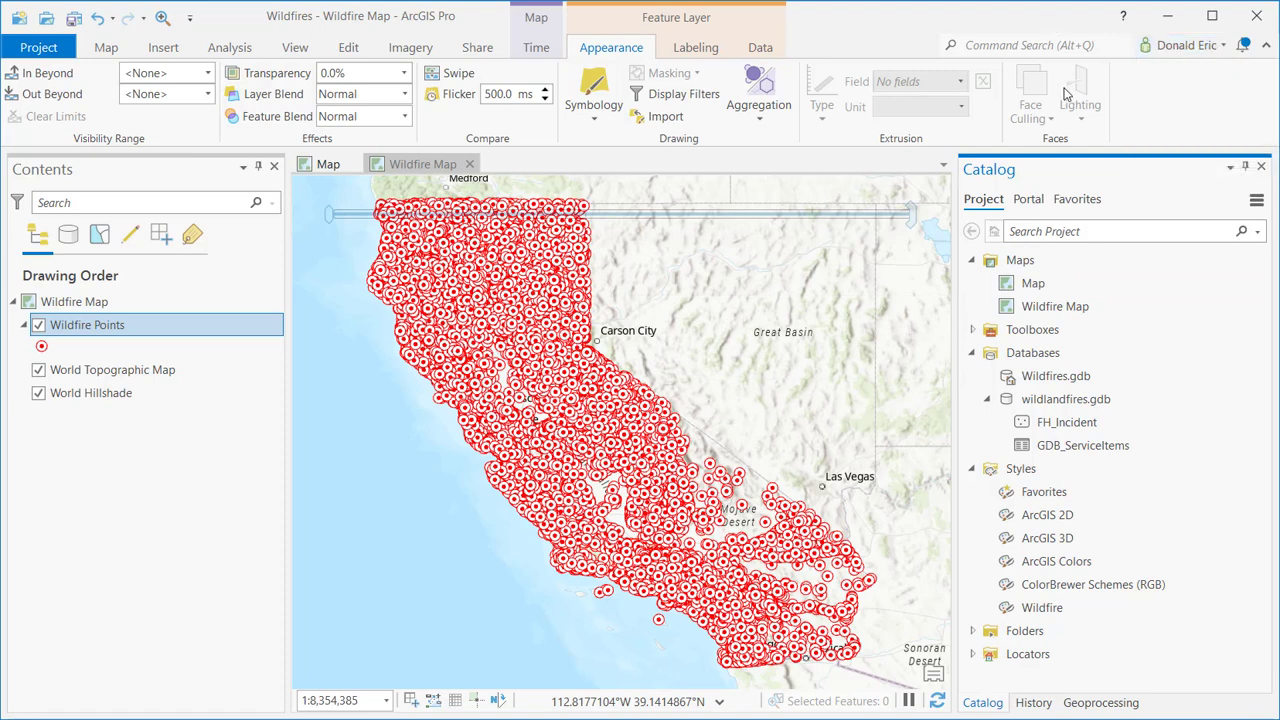
click(1030, 200)
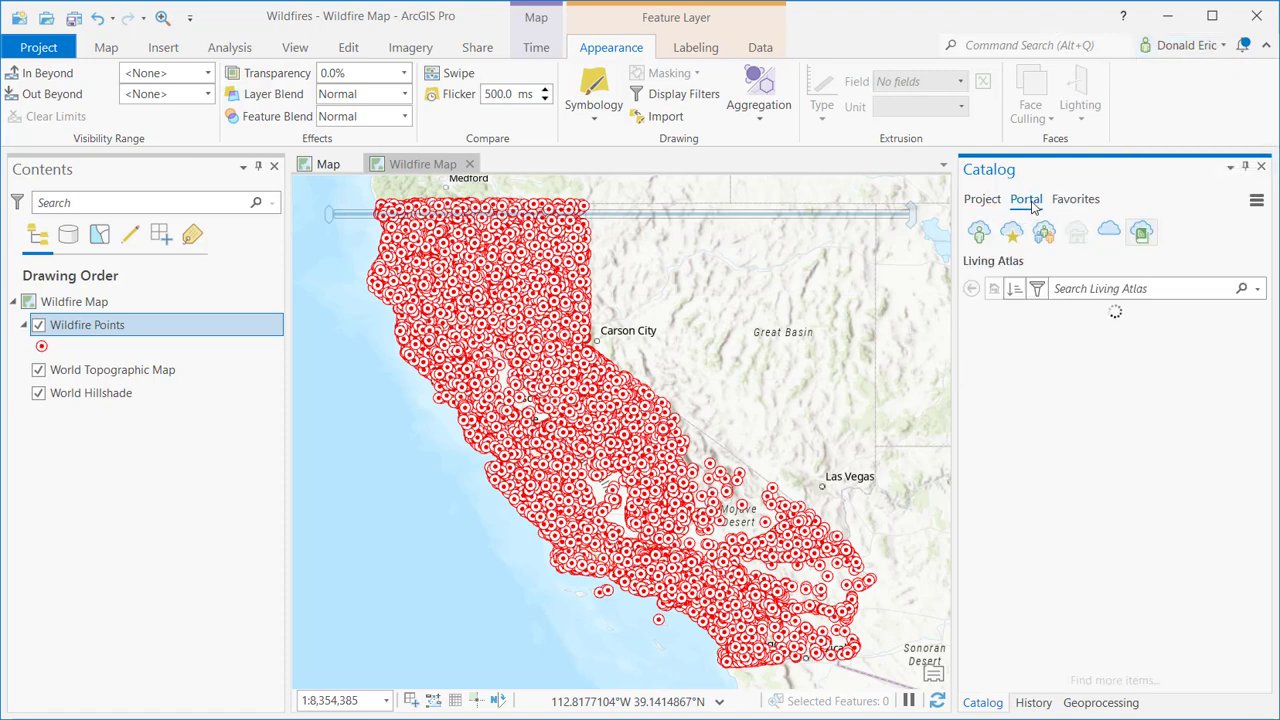
click(975, 235)
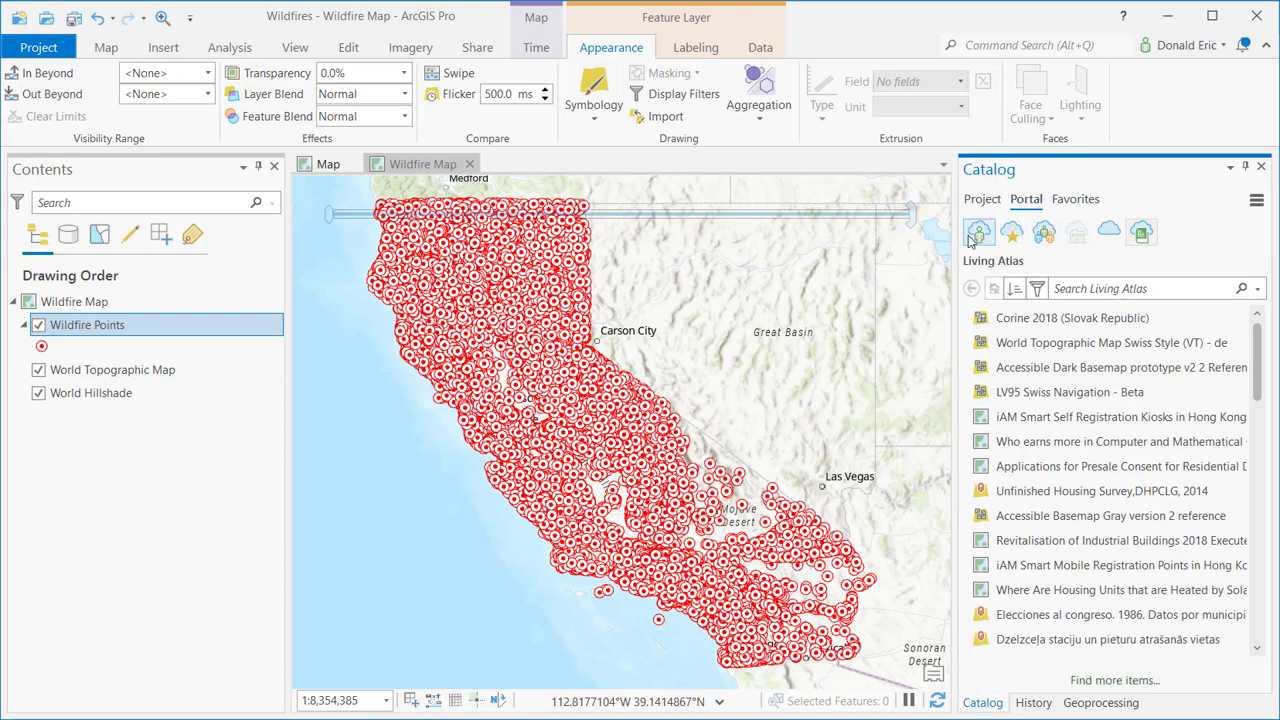
click(1143, 233)
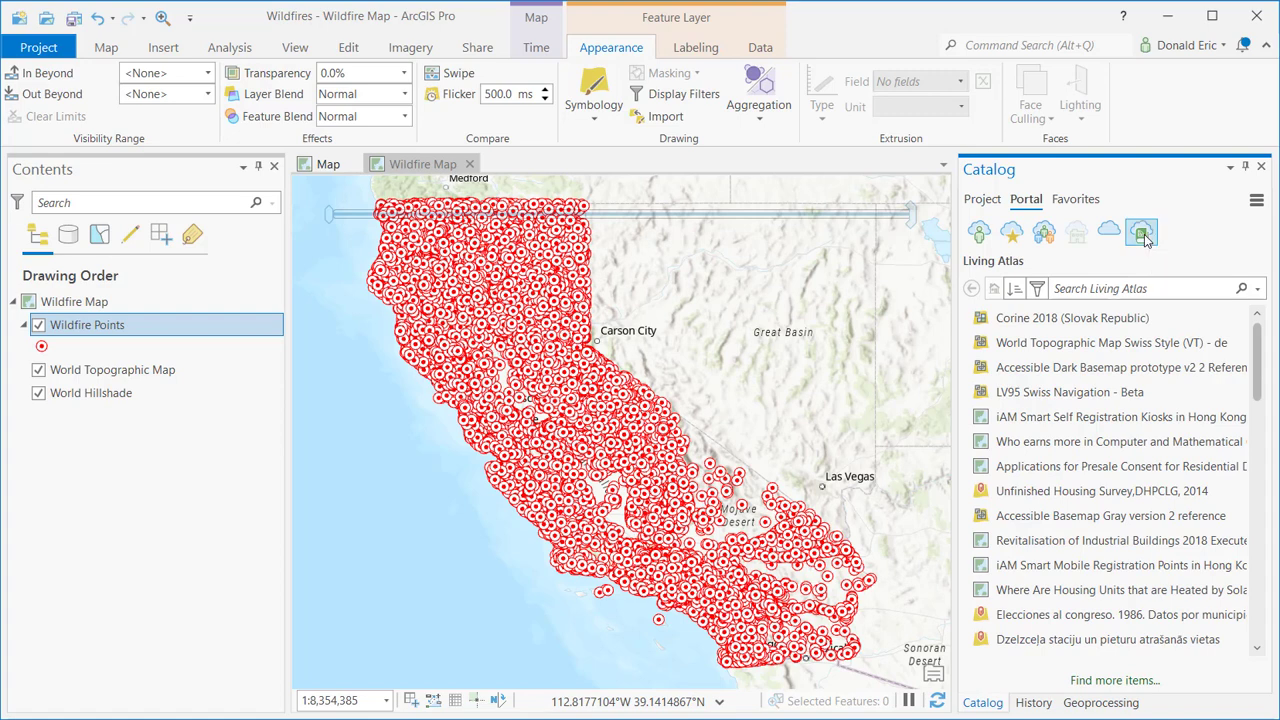
click(1133, 289)
text(wild)
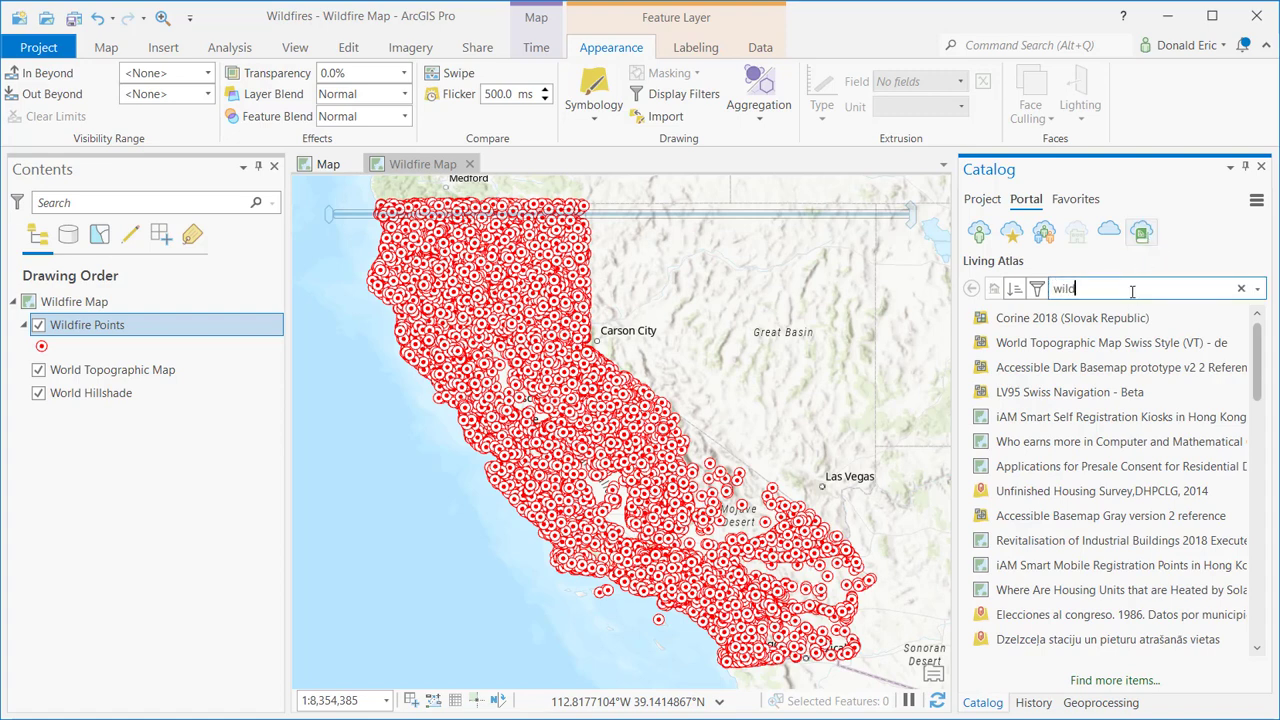
text(fire)
key(Return)
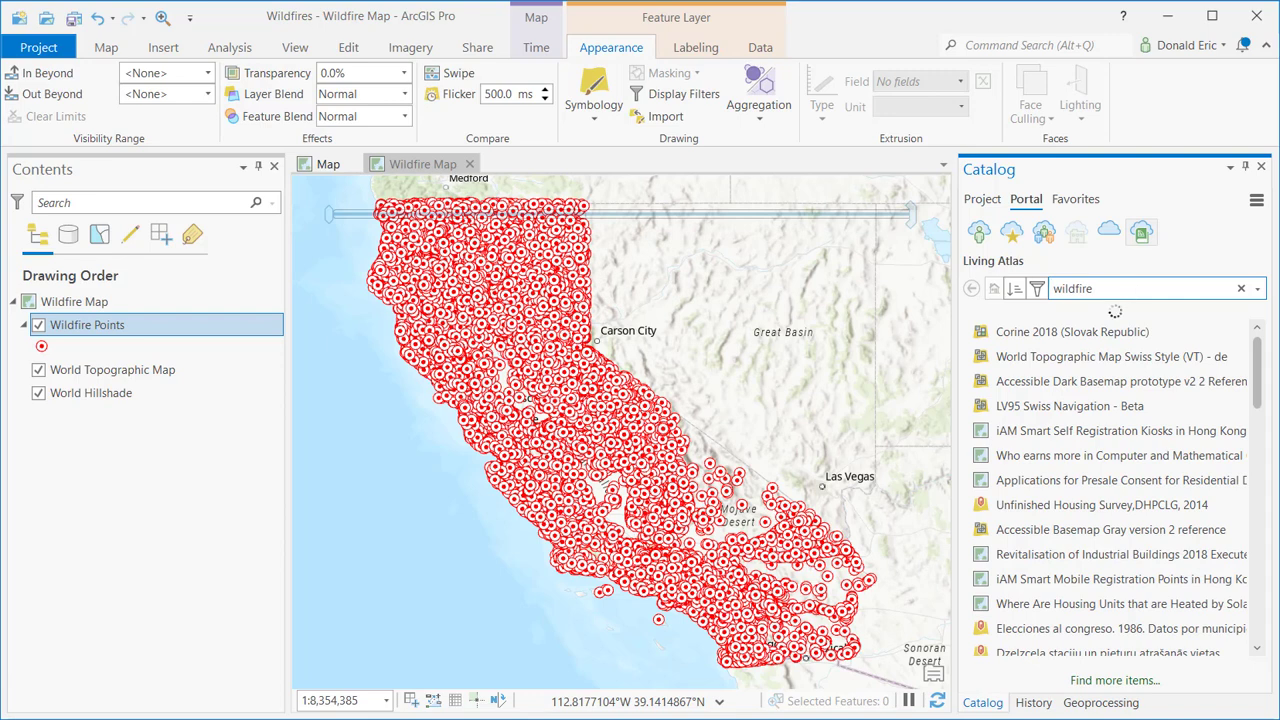
mouse_move(1040, 340)
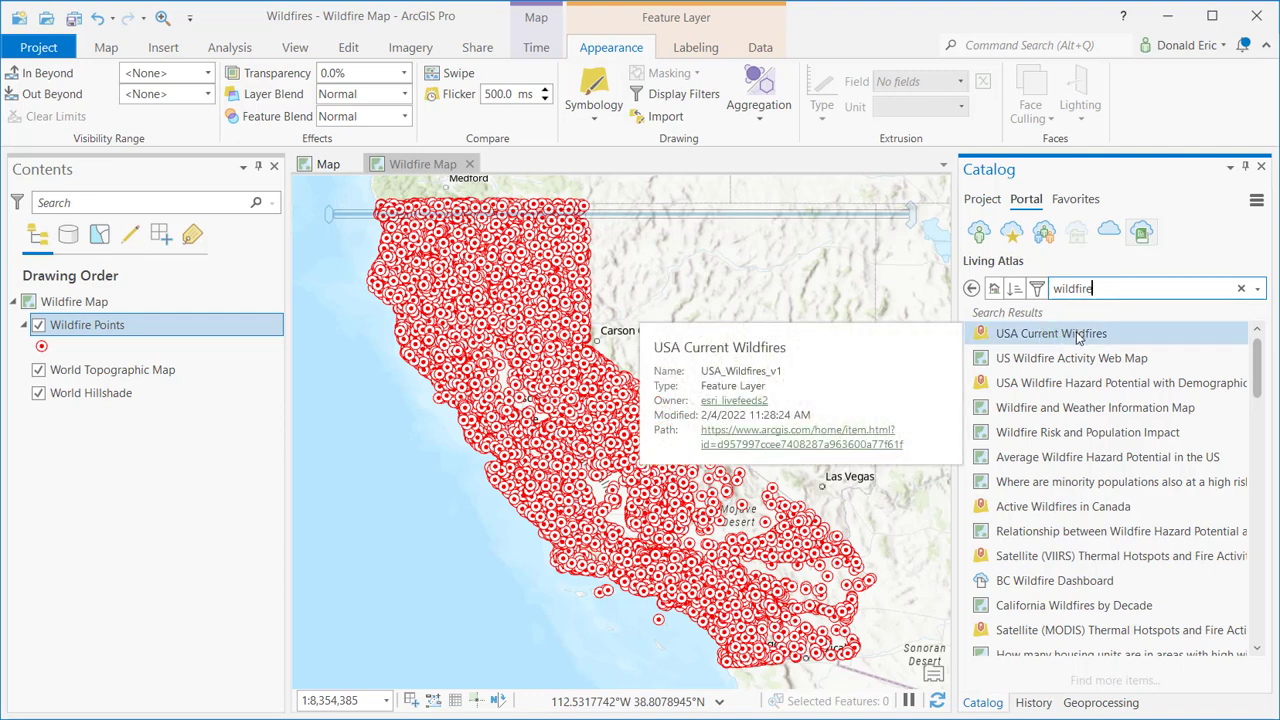
drag(1060, 338, 744, 344)
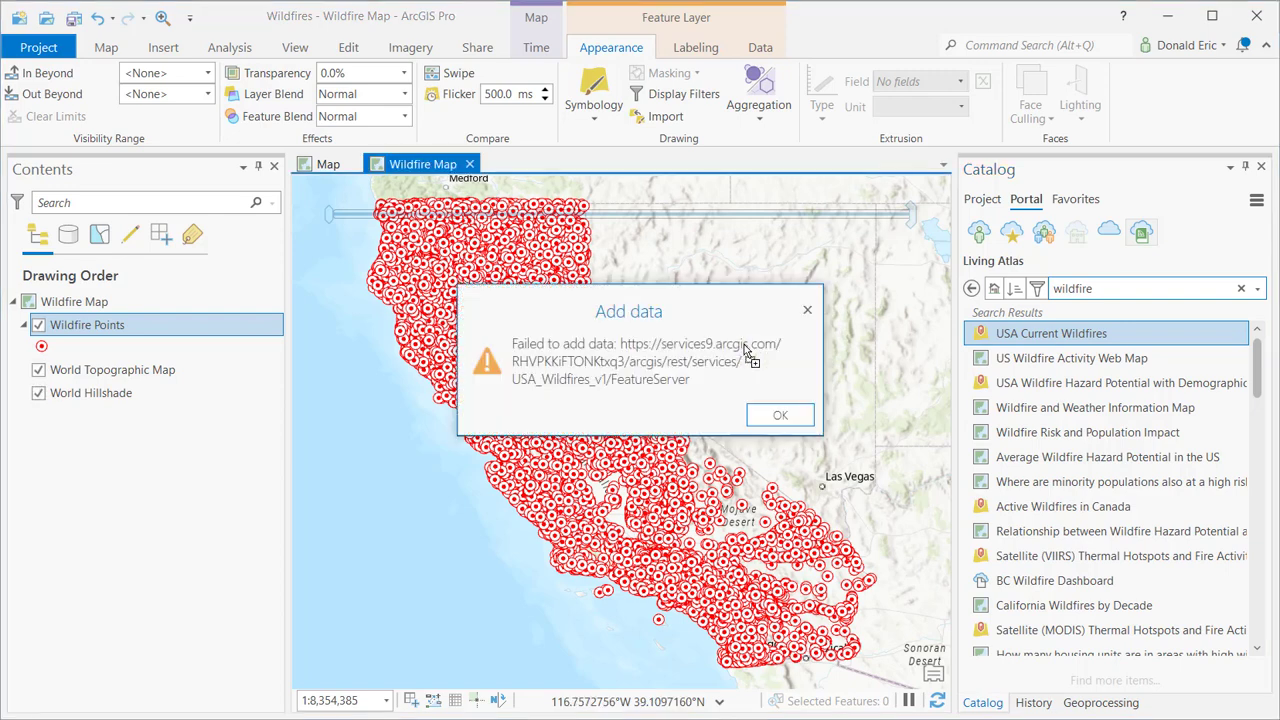
click(786, 418)
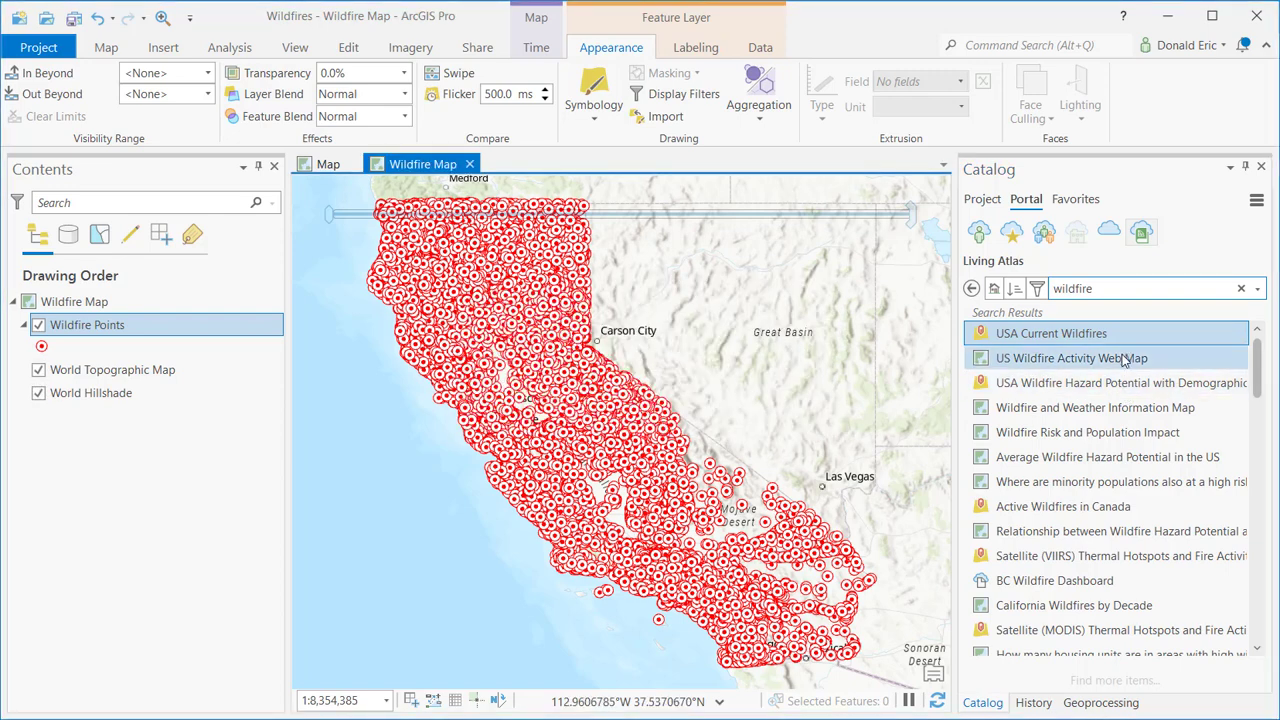
mouse_move(1115, 412)
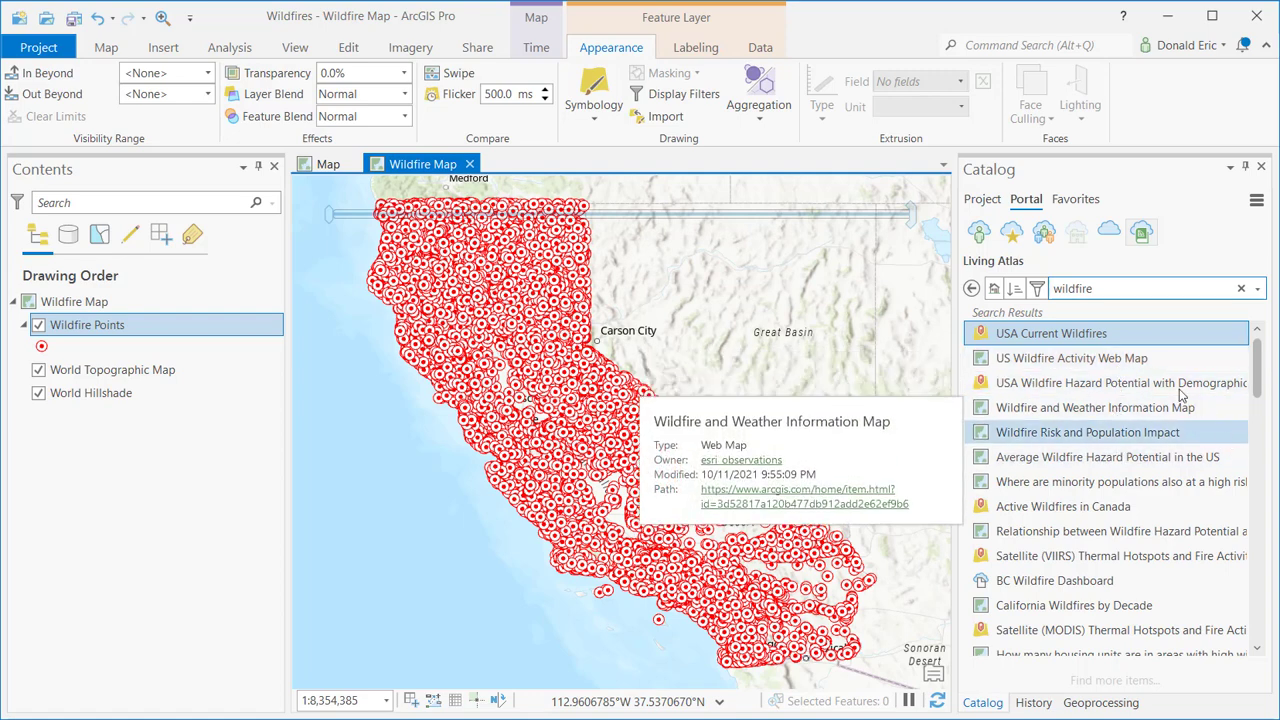
mouse_move(1117, 336)
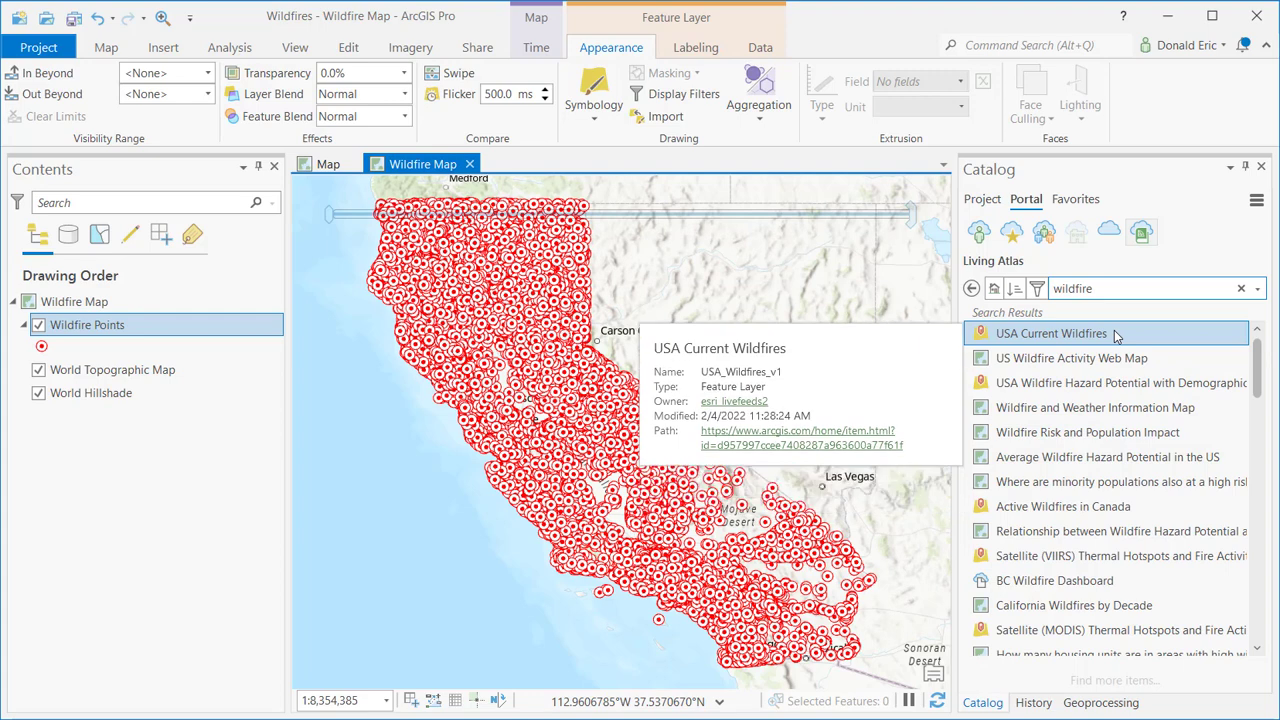
right_click(1117, 336)
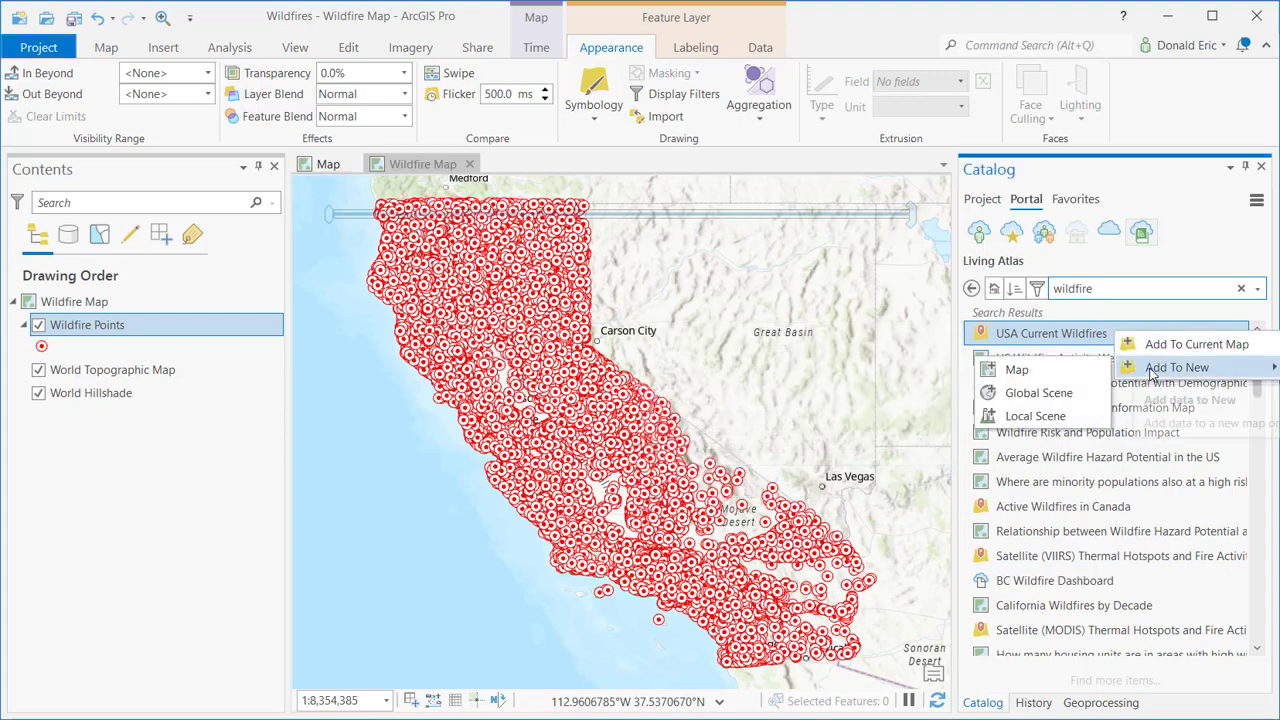
click(1159, 350)
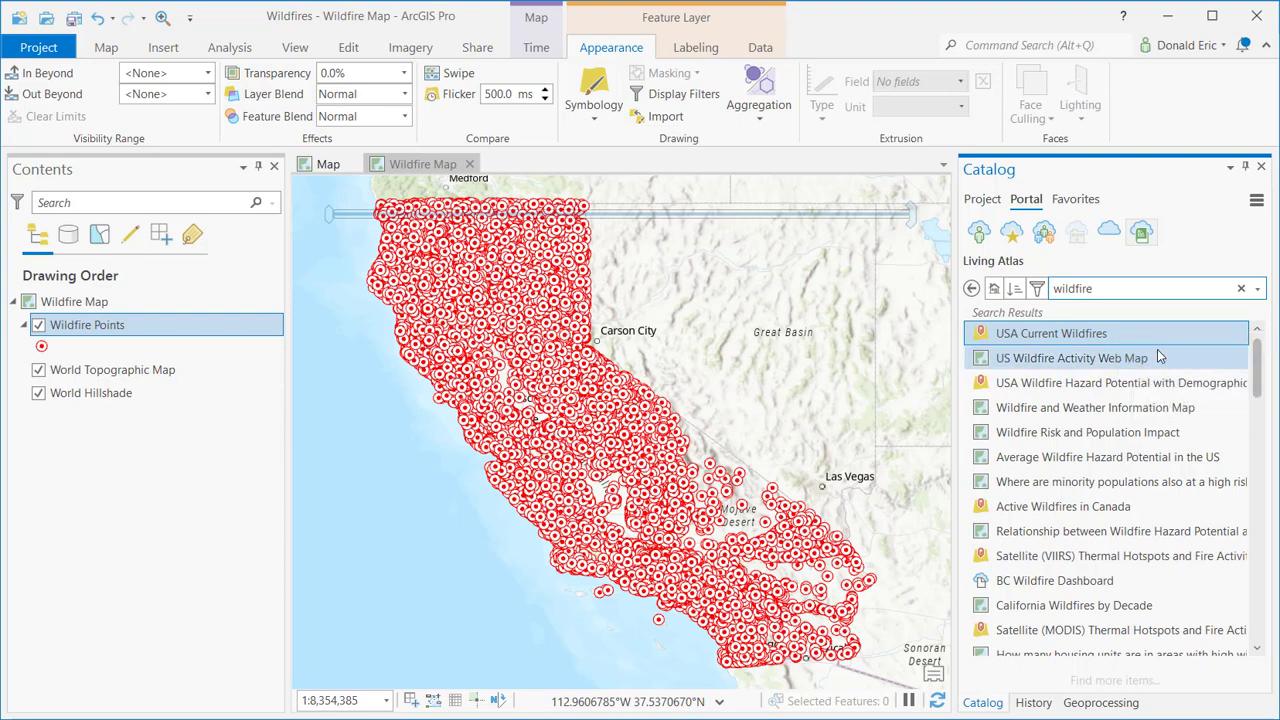
click(806, 415)
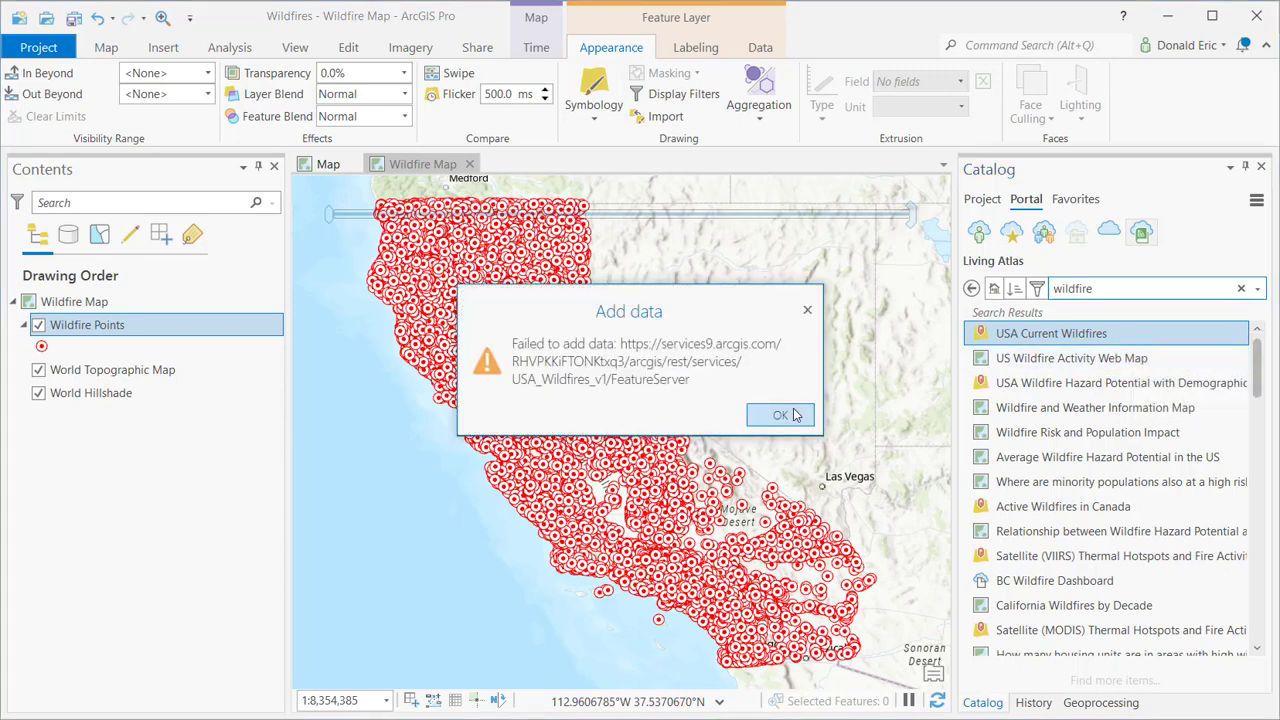
drag(1259, 392, 1255, 476)
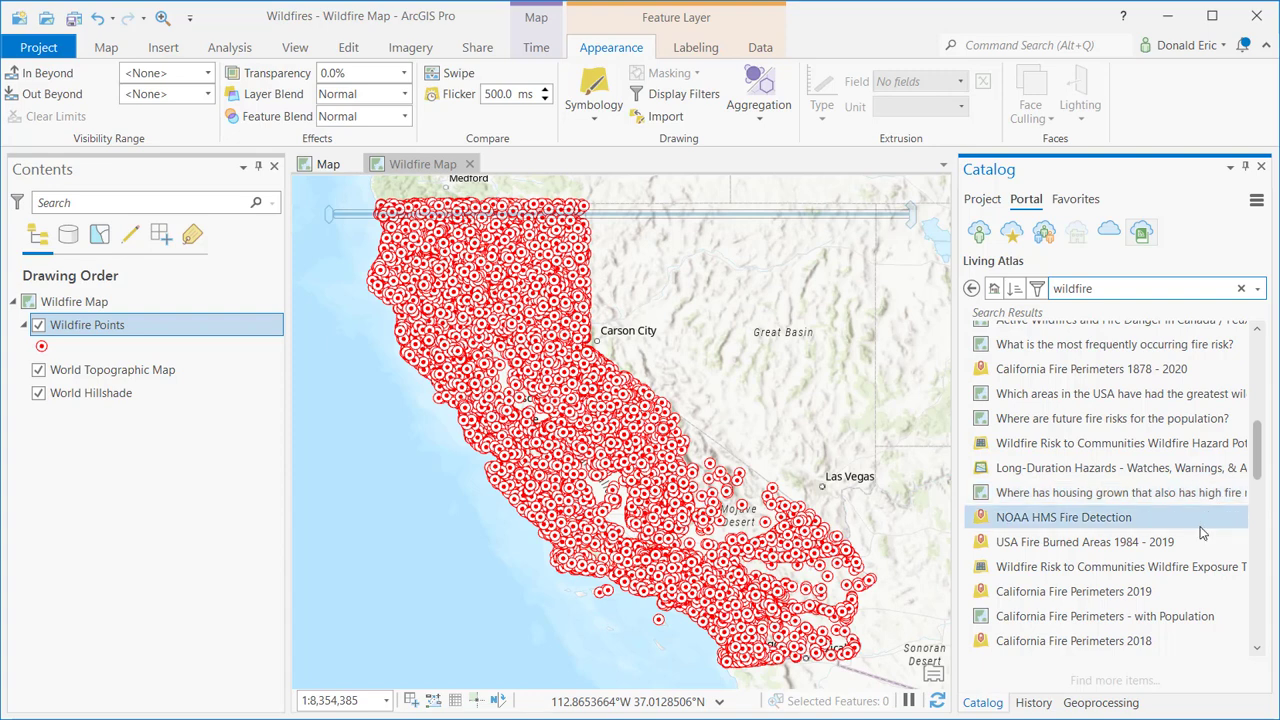
Step: Add USA Fire Burned Areas 1984 - 2019 and California Fire Perimeters 2019, hiding Wildfire Points
mouse_move(1083, 547)
mouse_down()
mouse_move(777, 537)
mouse_move(786, 532)
mouse_up()
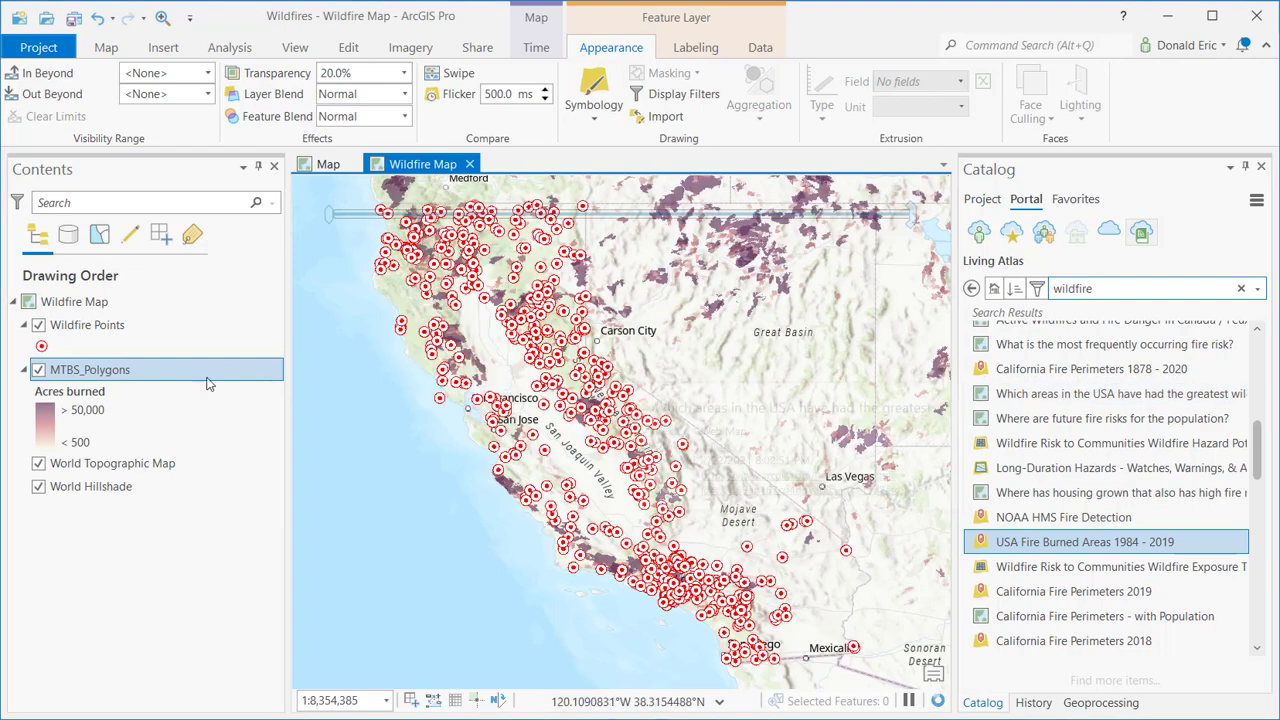
click(38, 326)
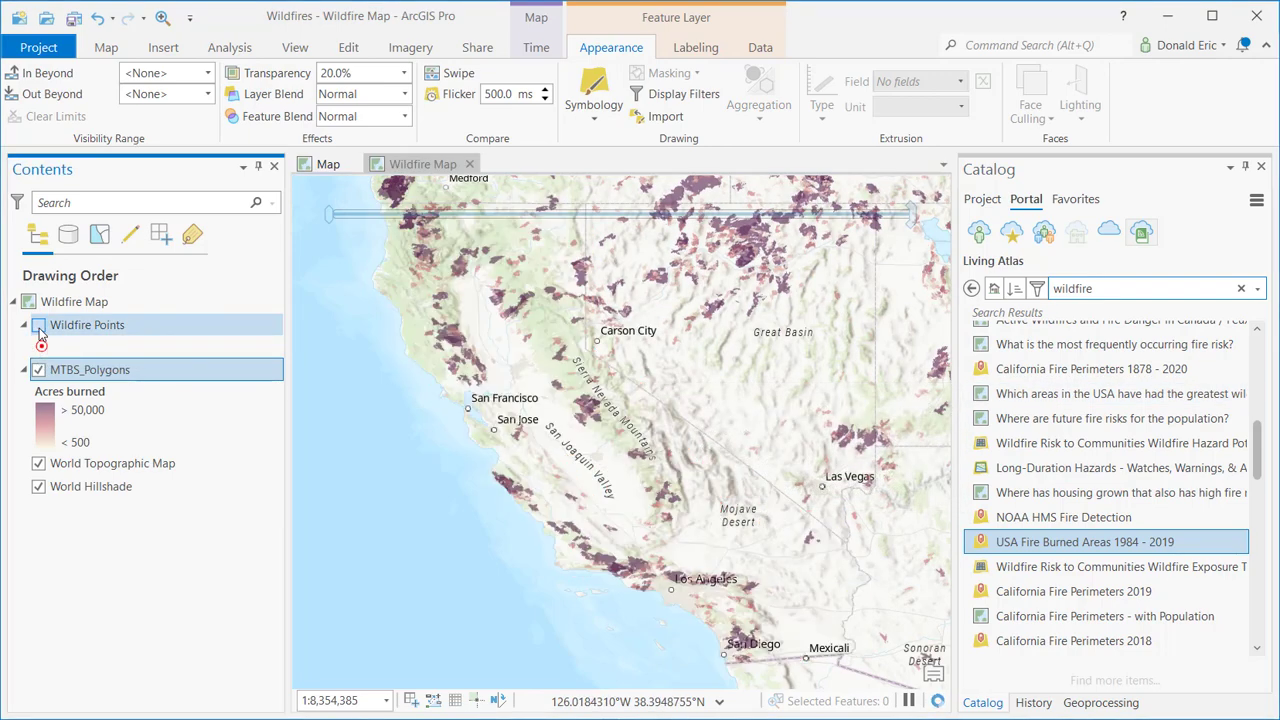
click(1125, 593)
drag(1125, 593, 634, 539)
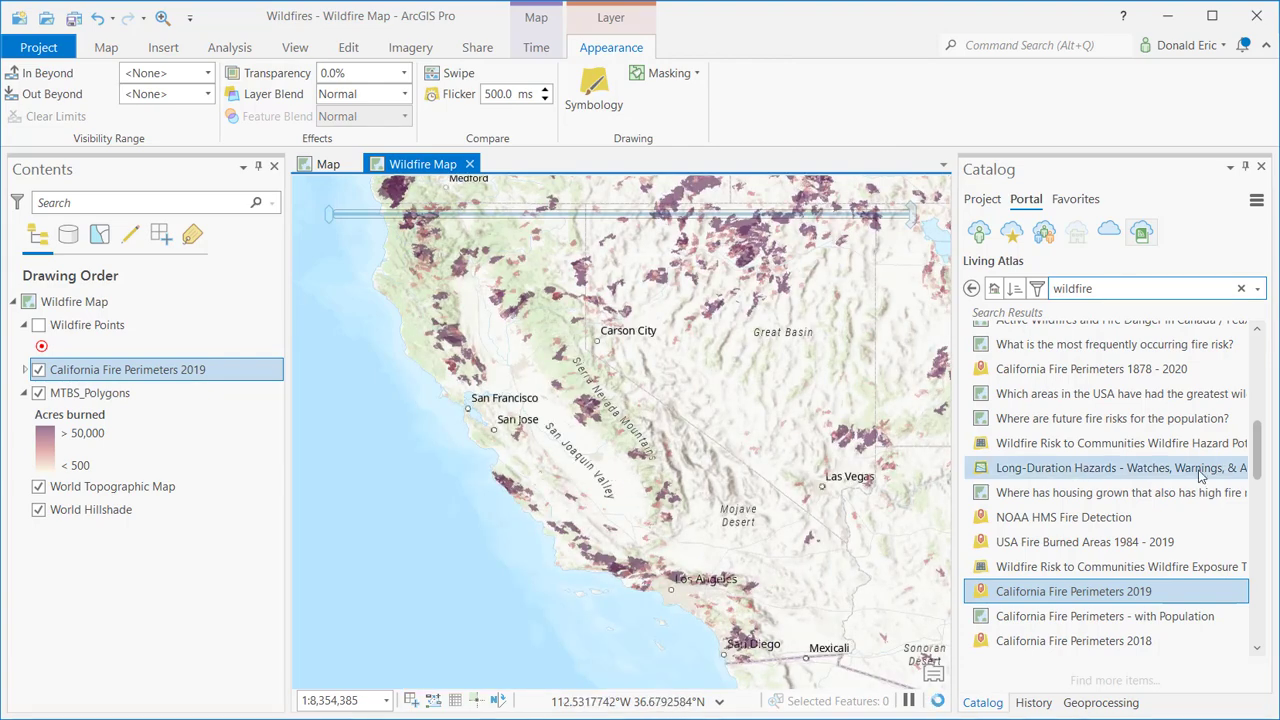
drag(1261, 462, 1264, 348)
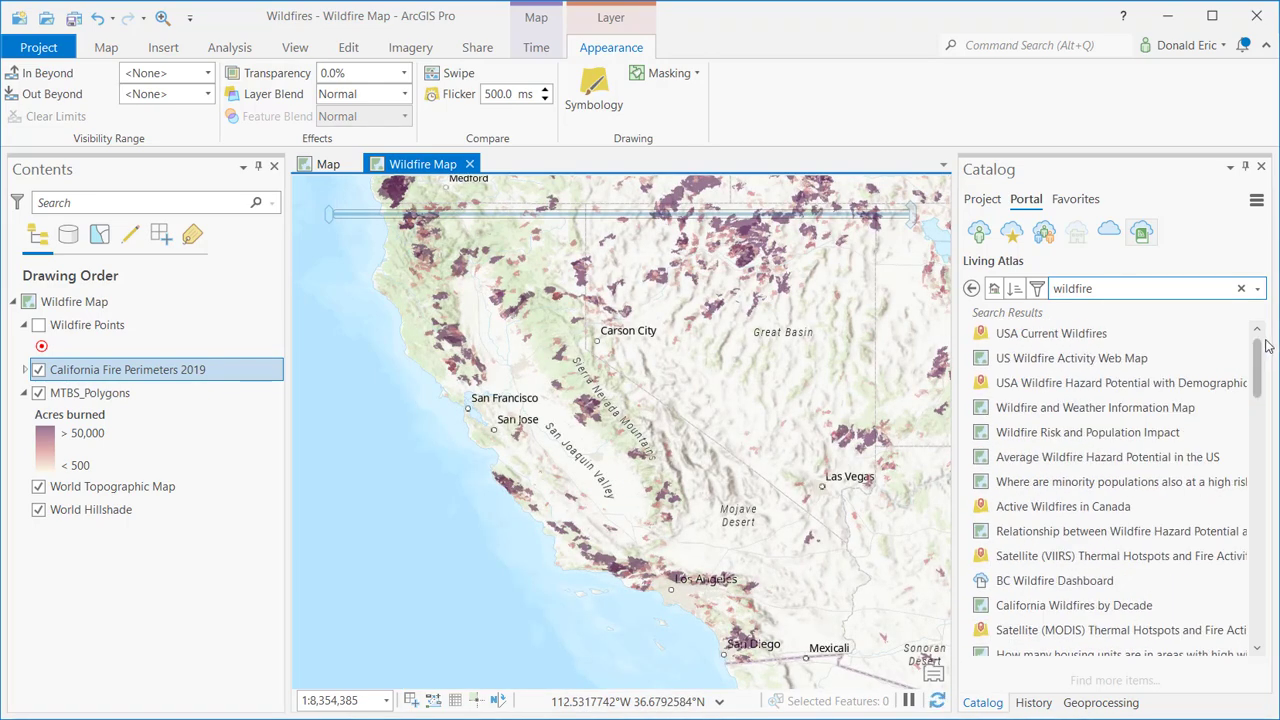
Step: Search ArcGIS Online for 'wildfires' and try adding USA Current Wildfires, dismissing the error
mouse_move(1103, 344)
mouse_move(1075, 358)
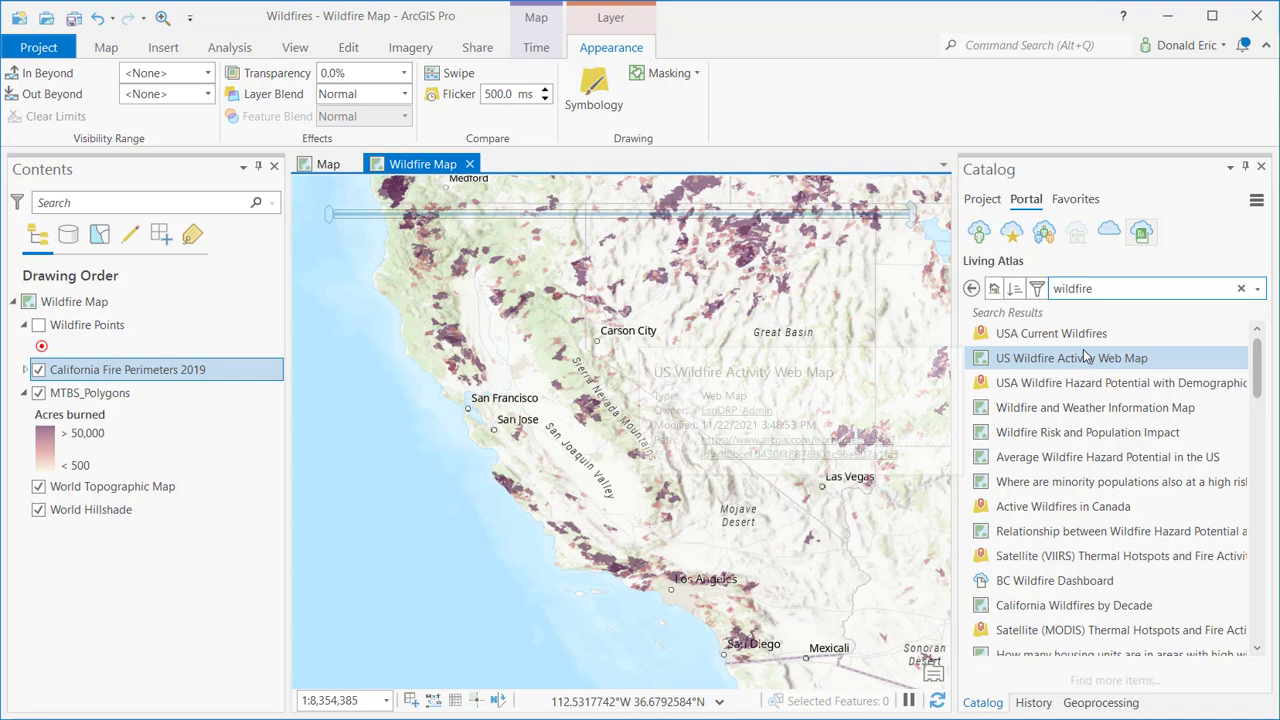
click(1108, 231)
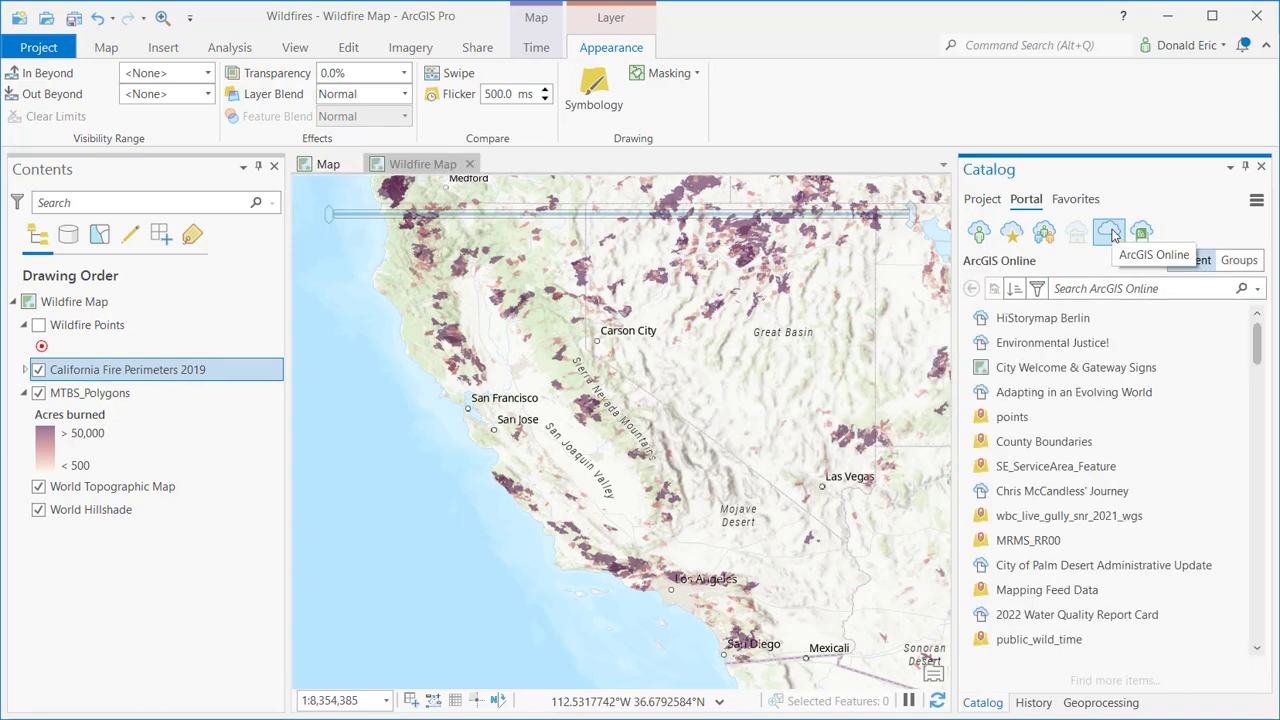
click(1113, 290)
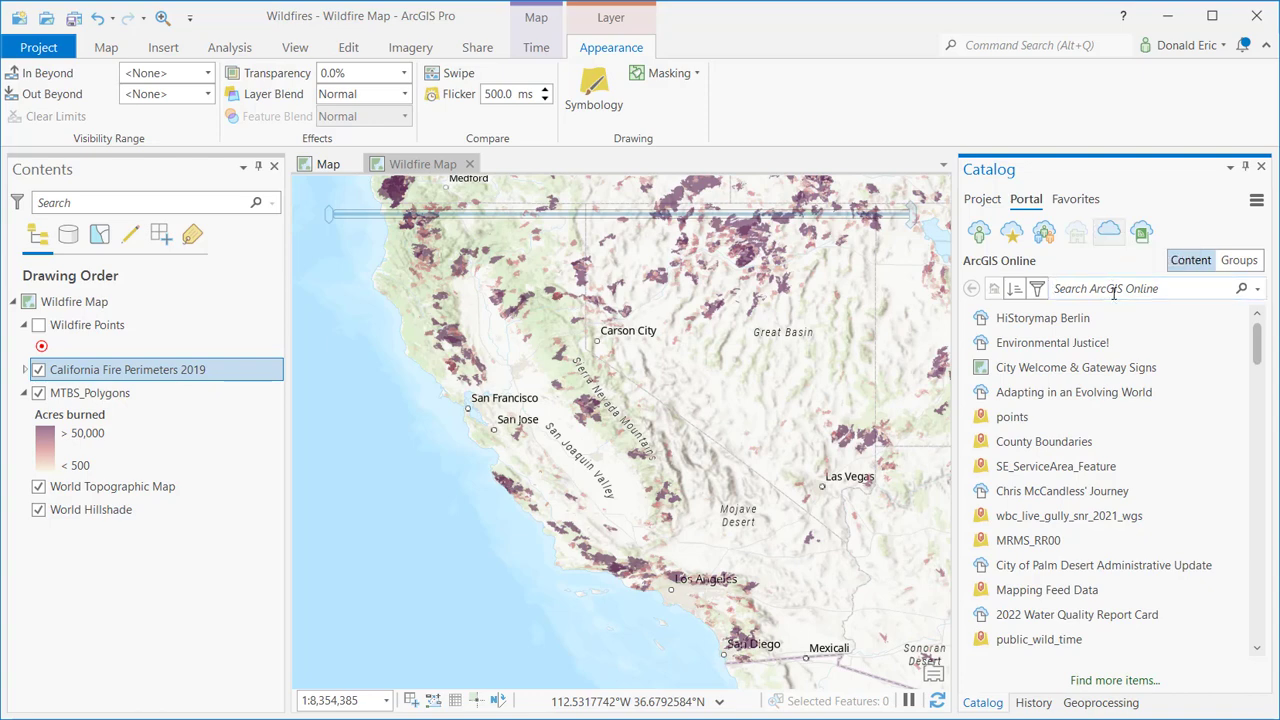
text(wildfires)
key(Return)
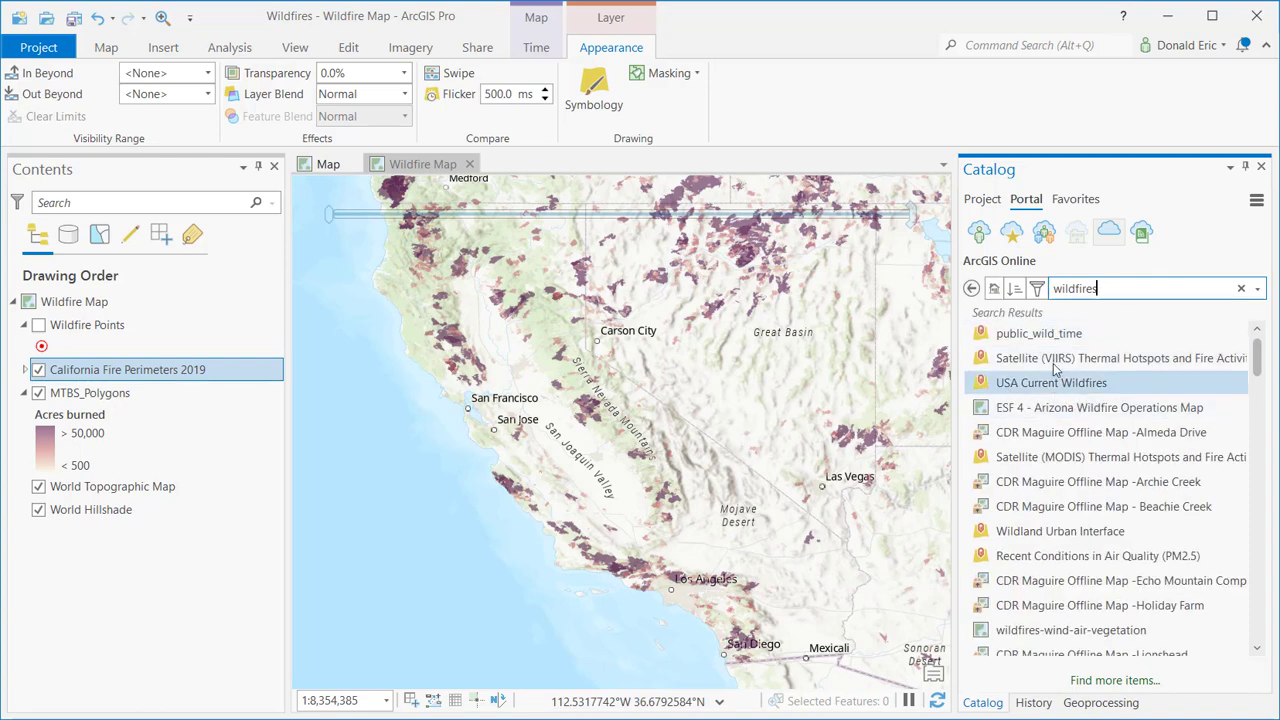
drag(1060, 383, 851, 398)
click(776, 414)
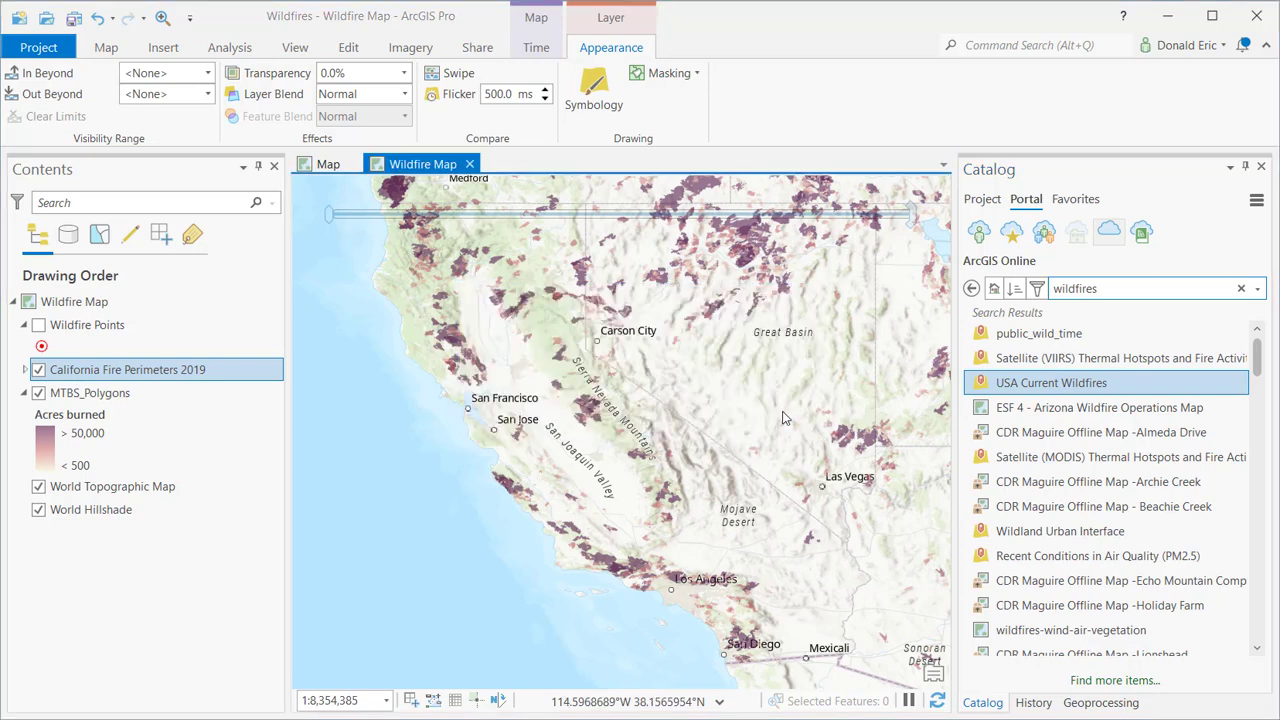
Step: Switch the Catalog back to the project's maps, databases and styles
scroll(1229, 462, down, 4)
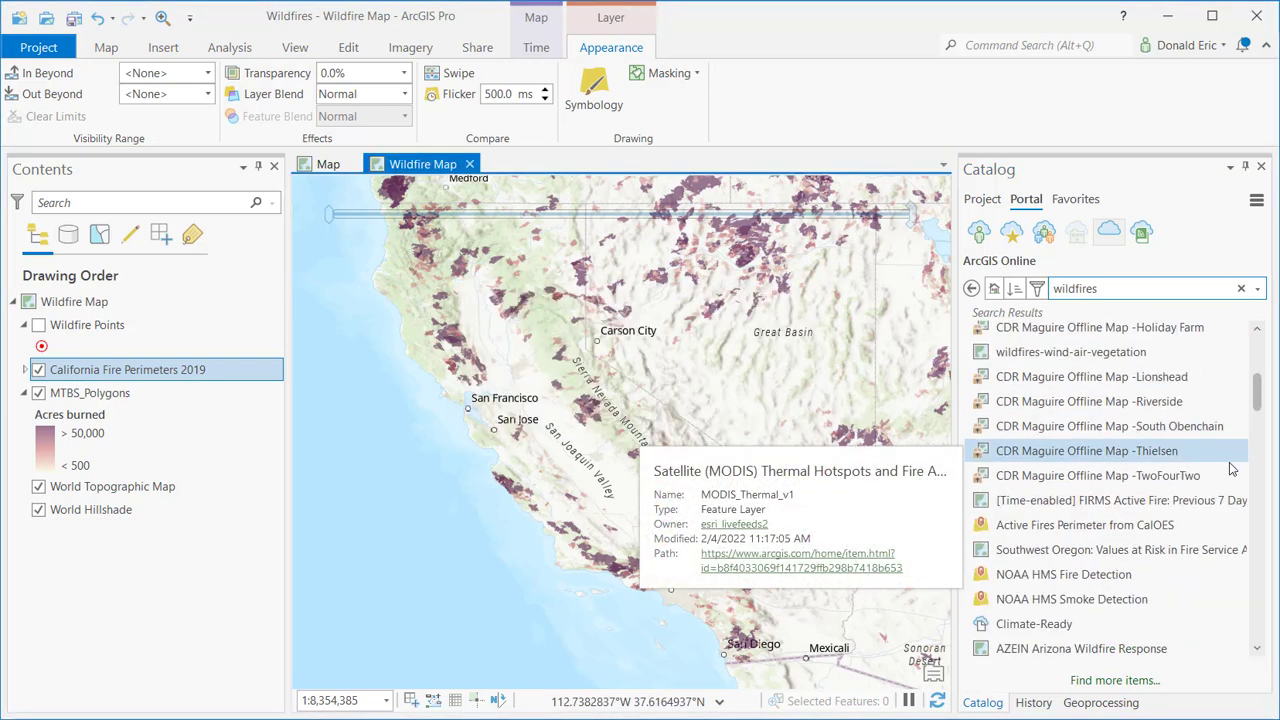
scroll(1232, 468, down, 3)
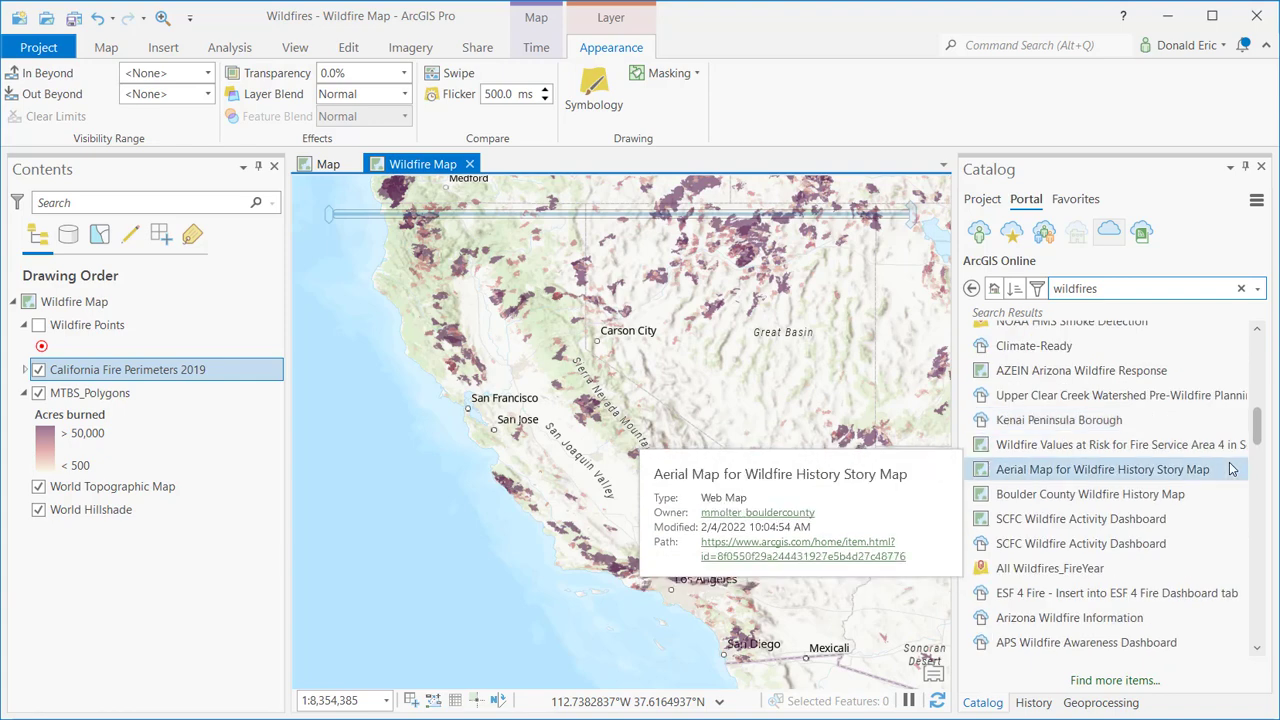
scroll(1232, 468, up, 1)
scroll(1230, 464, up, 5)
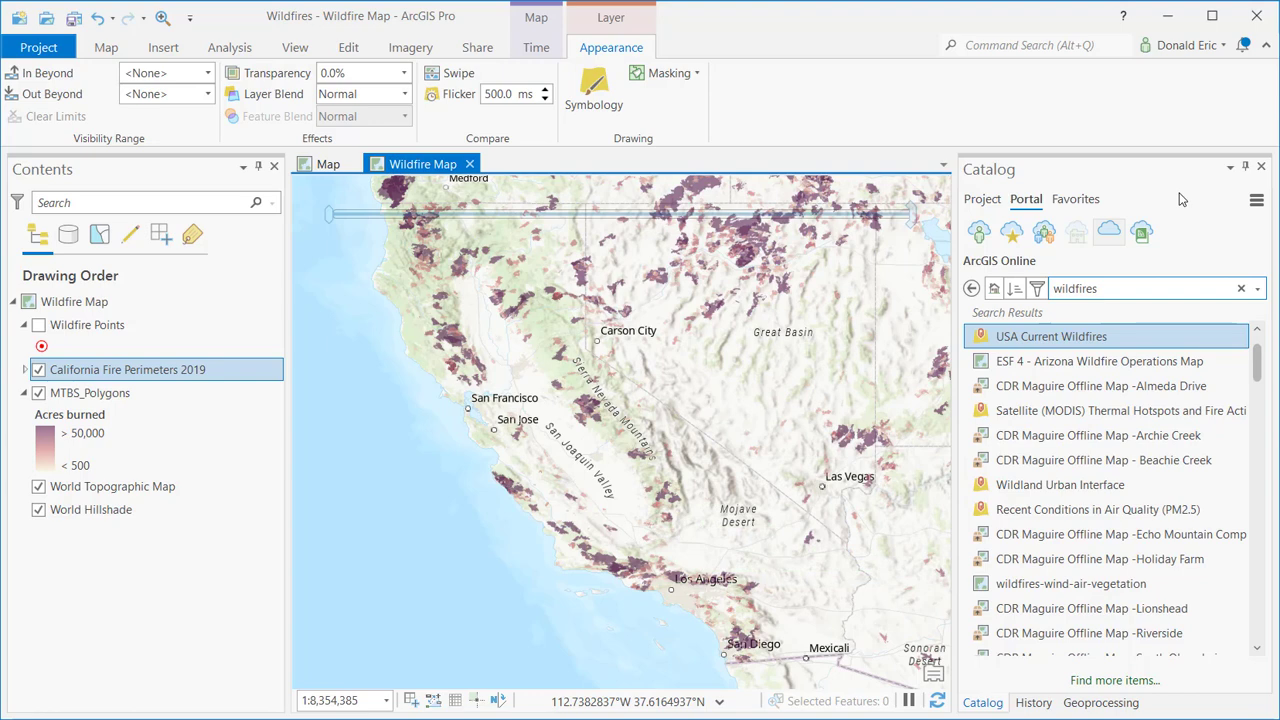
click(983, 201)
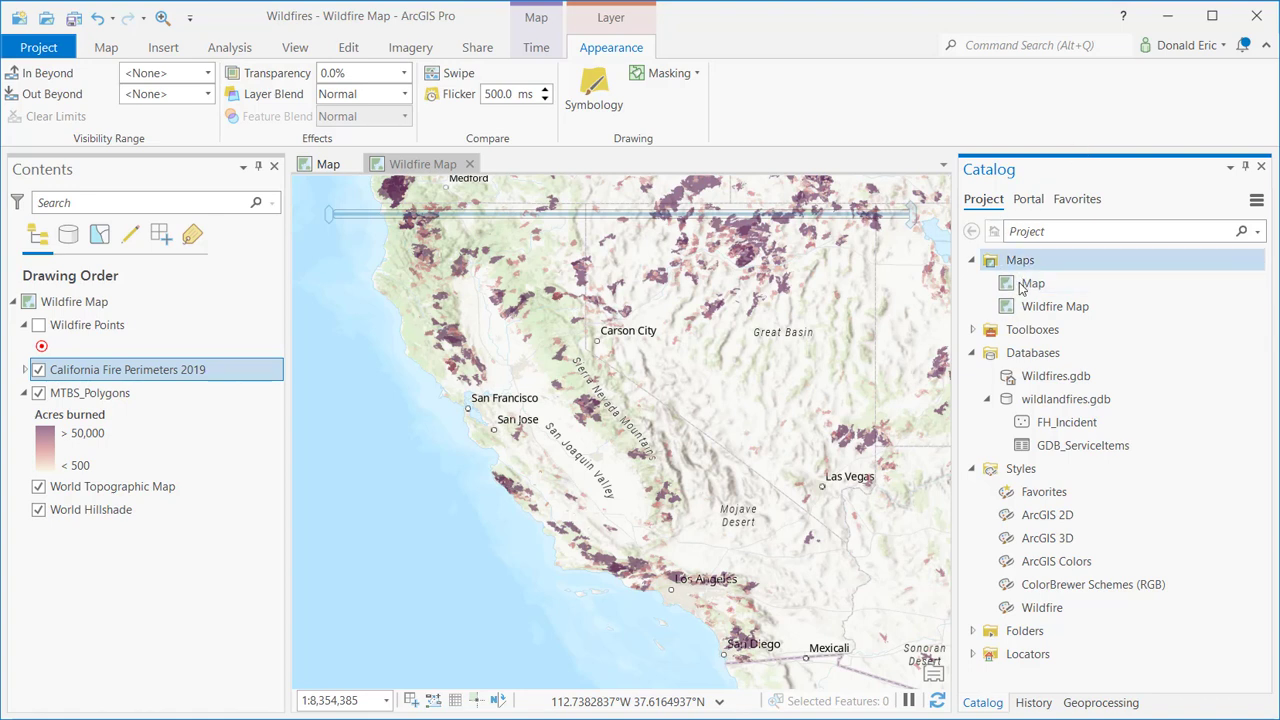
mouse_move(1026, 285)
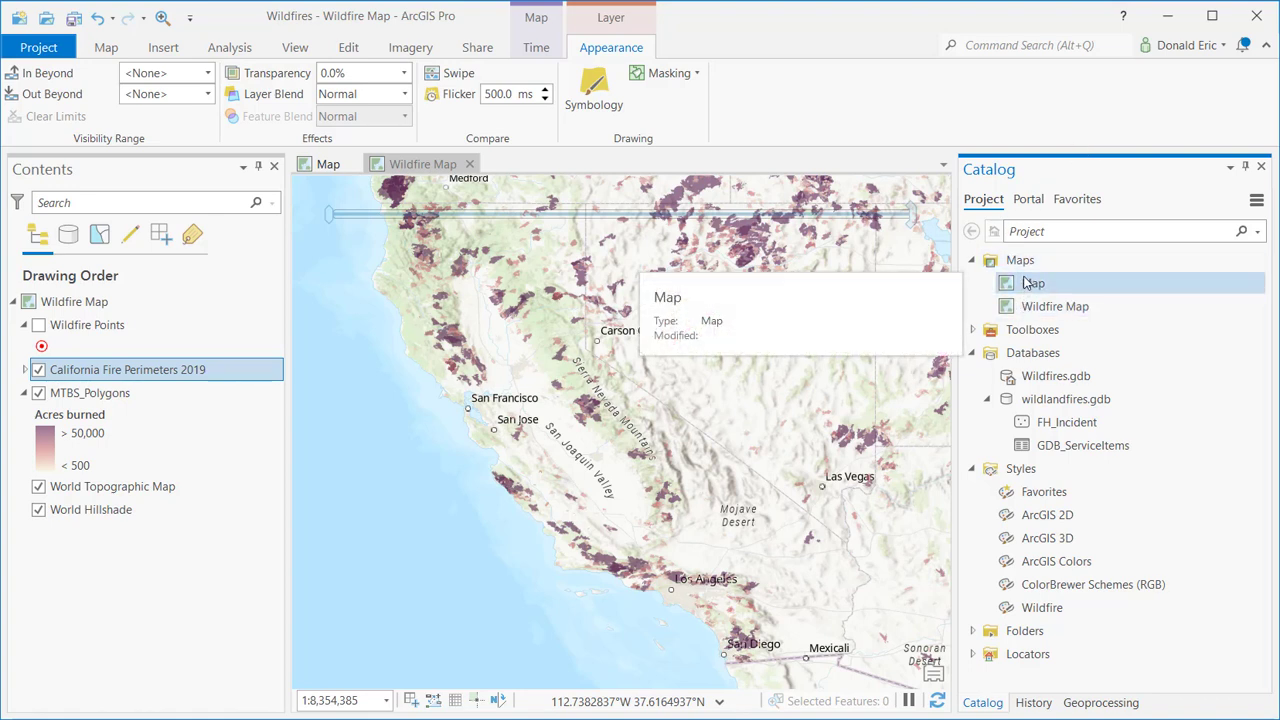